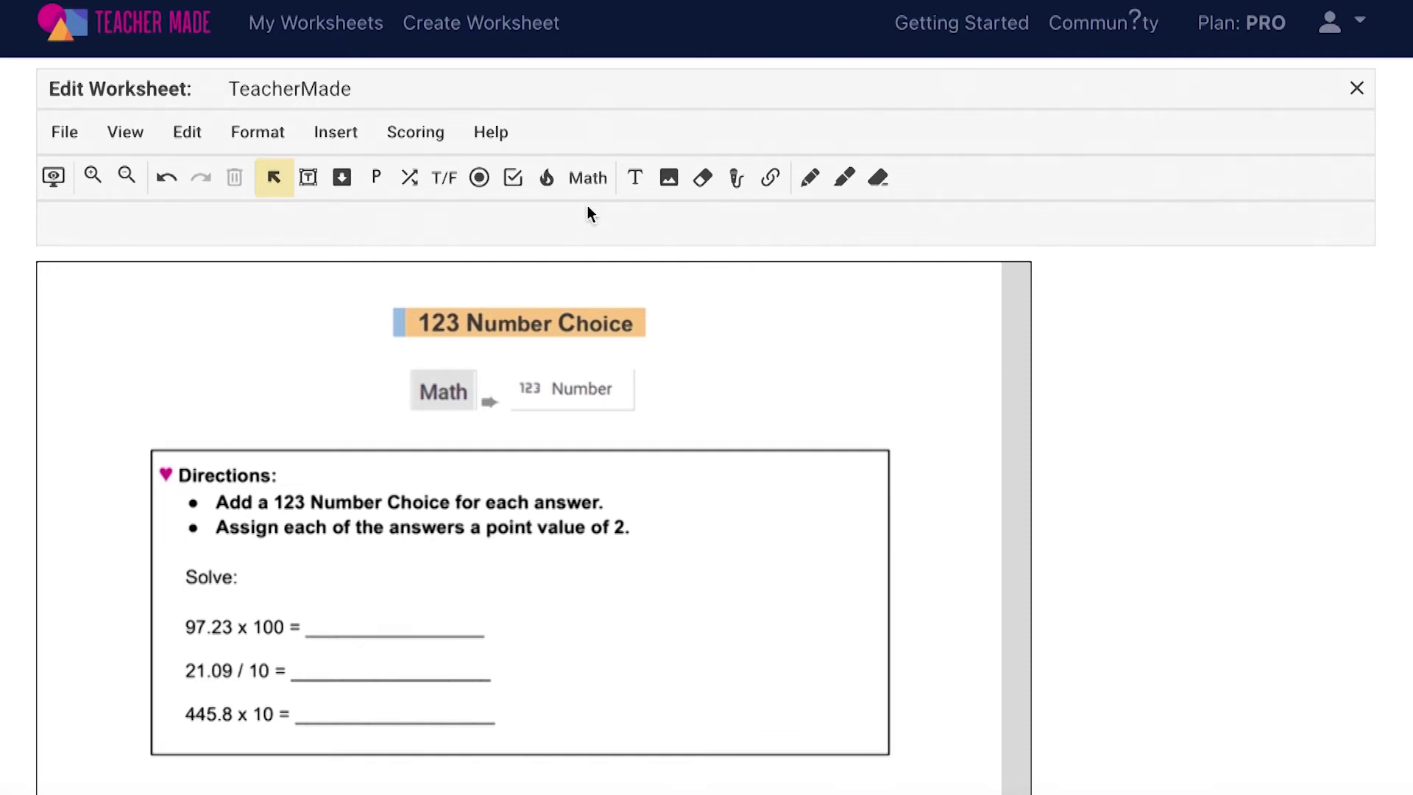
- Draw a Number answer box on the 97.23 x 100 line and enter 9,723 as its answer
left_click(587, 181)
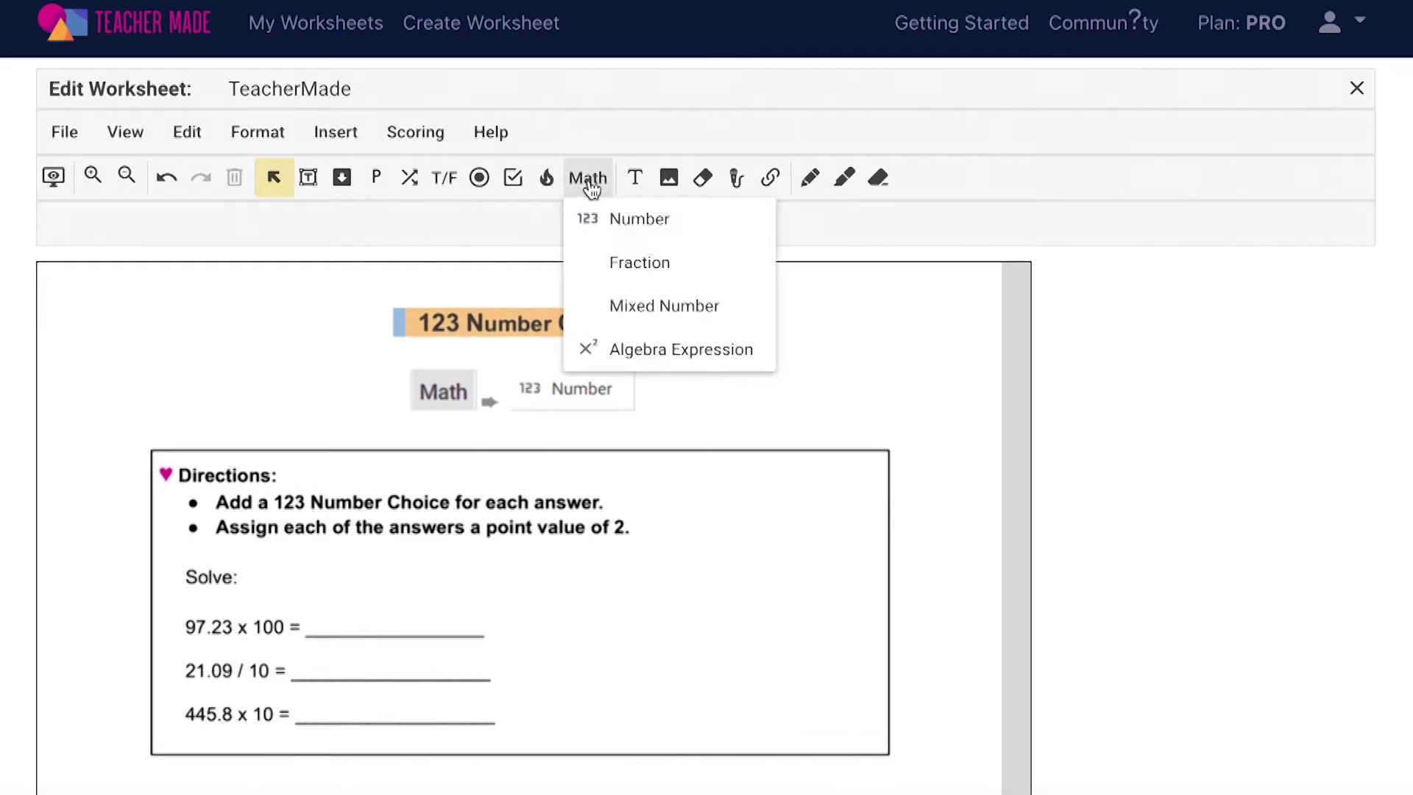
left_click(599, 222)
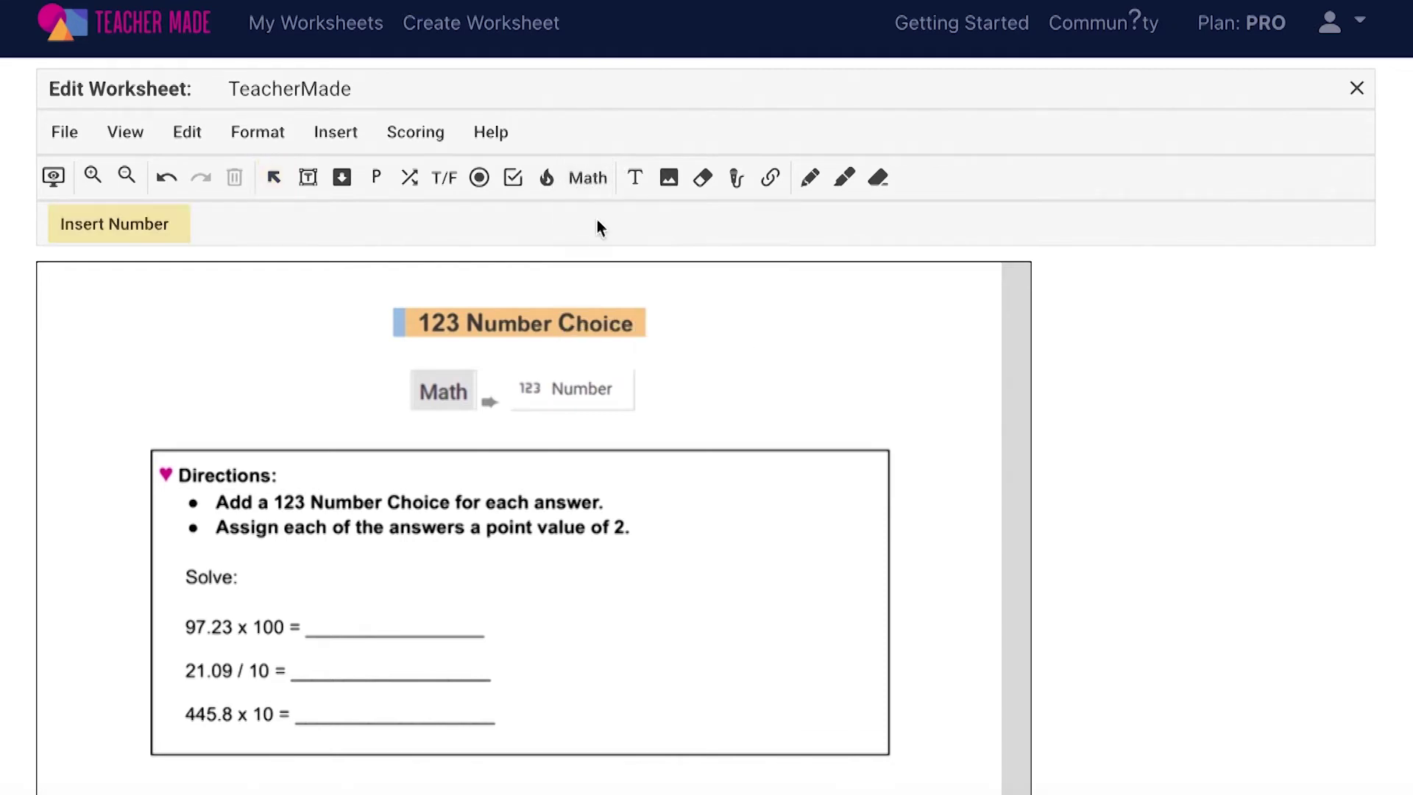
left_click(340, 152)
mouse_move(373, 523)
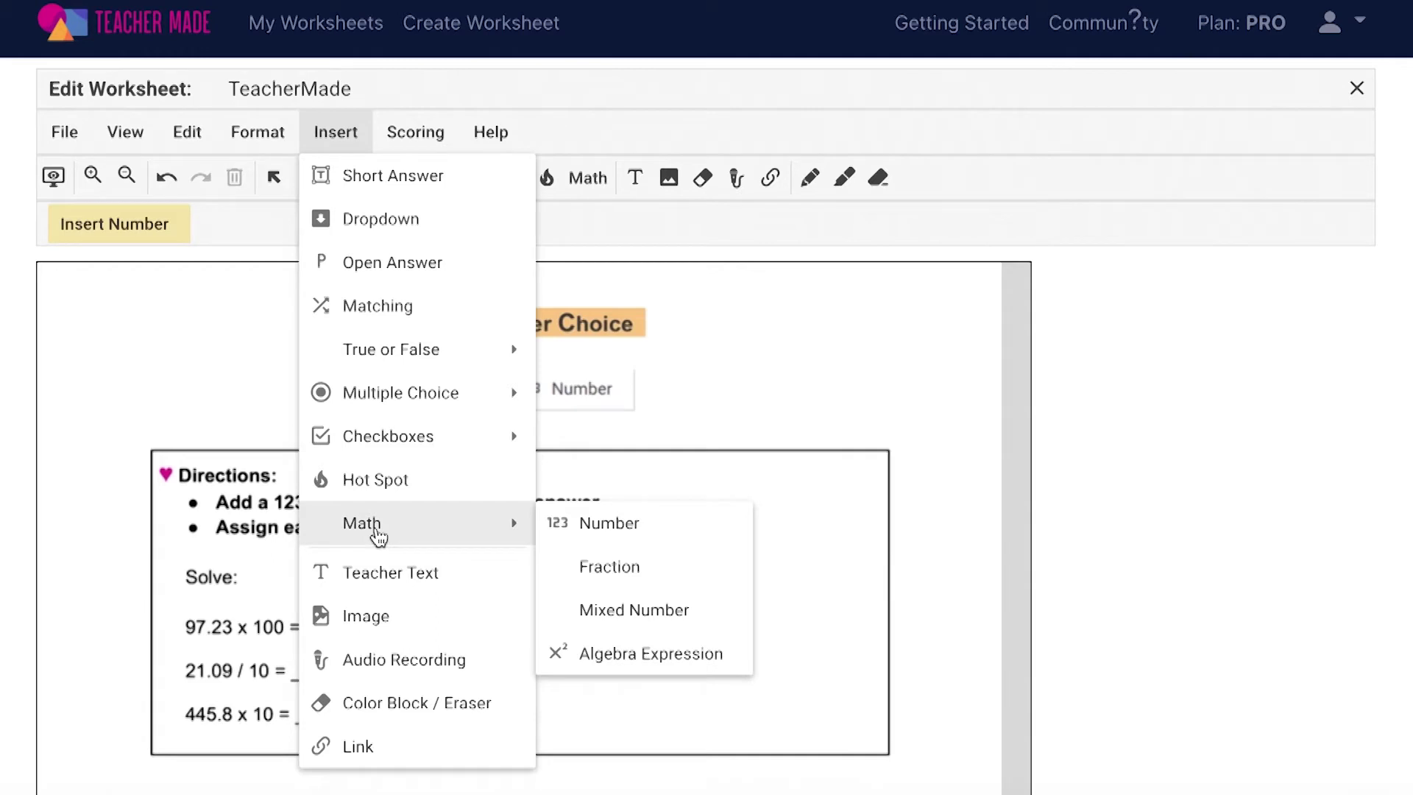
left_click(583, 528)
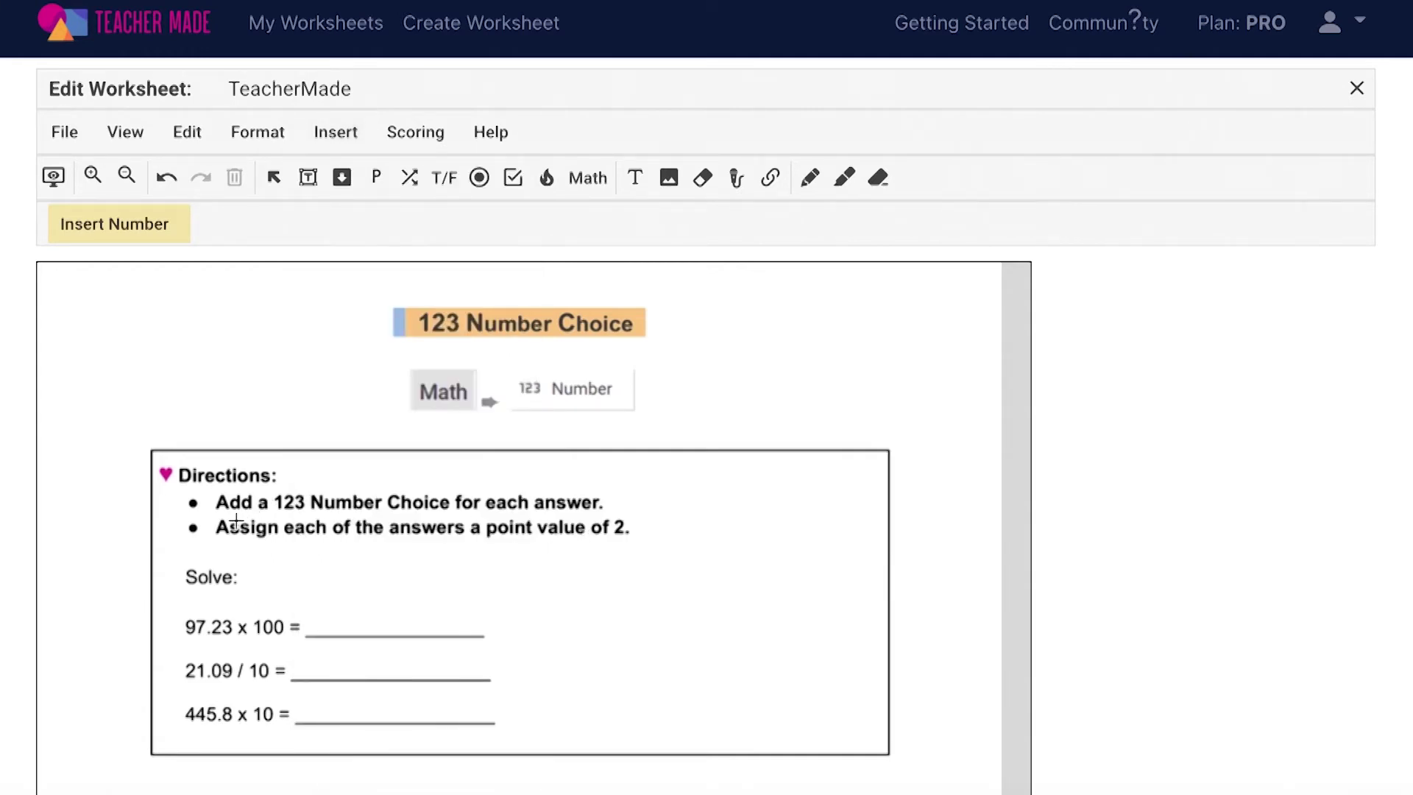
left_click(319, 601)
left_click_drag(319, 601, 469, 628)
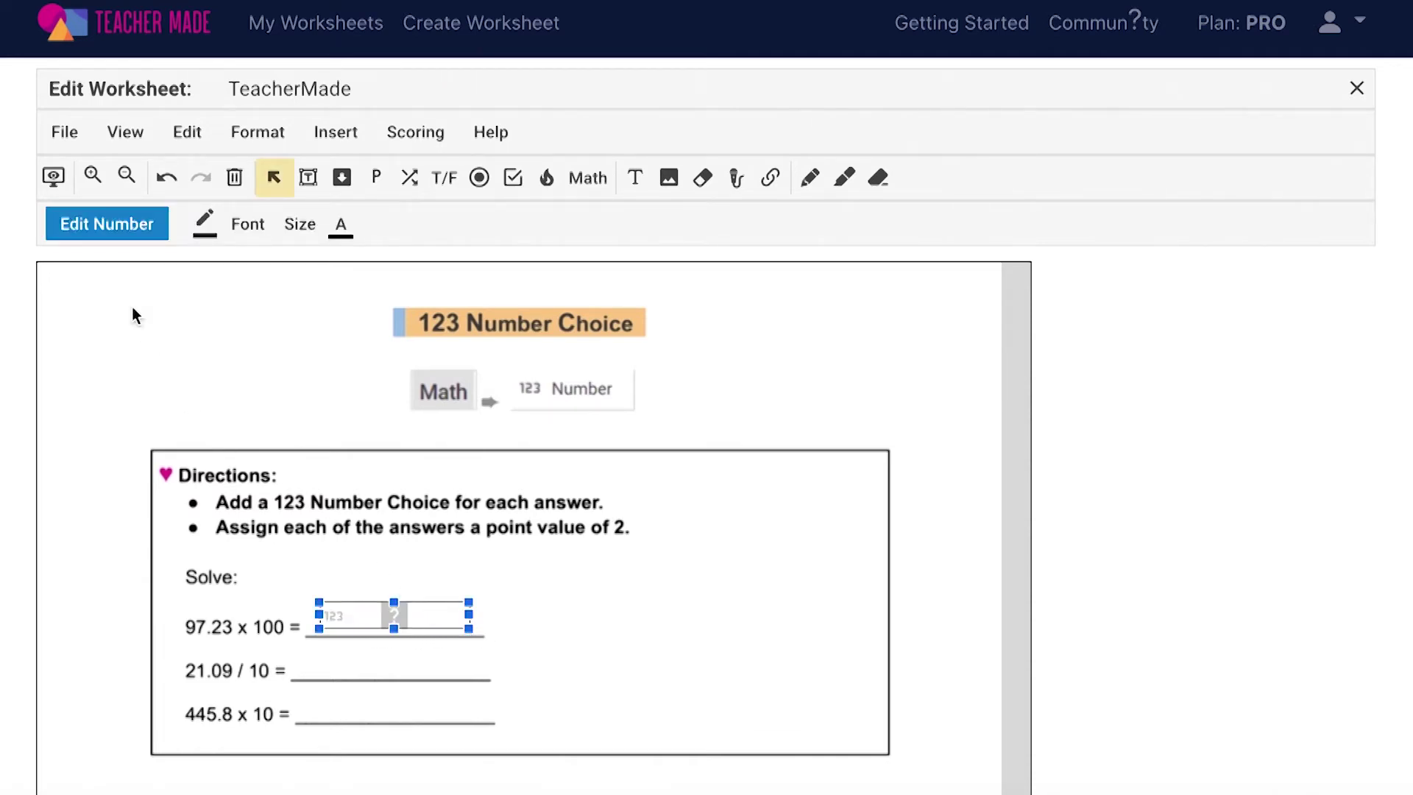
left_click(118, 225)
type("9,723")
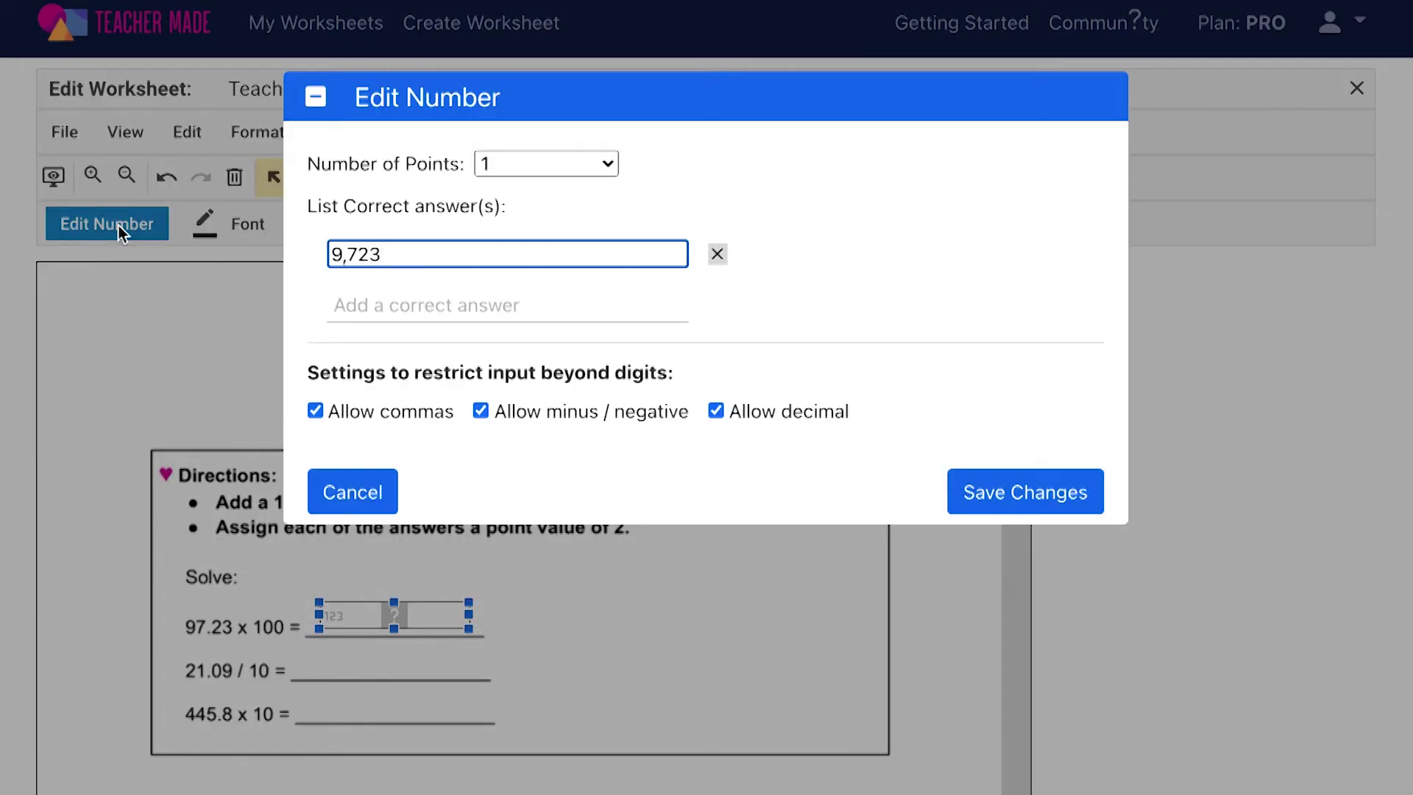
- Add two more answer slots, keep 1 point, disallow decimals, and save the 9,723 box
left_click(358, 302)
left_click(371, 340)
left_click(548, 166)
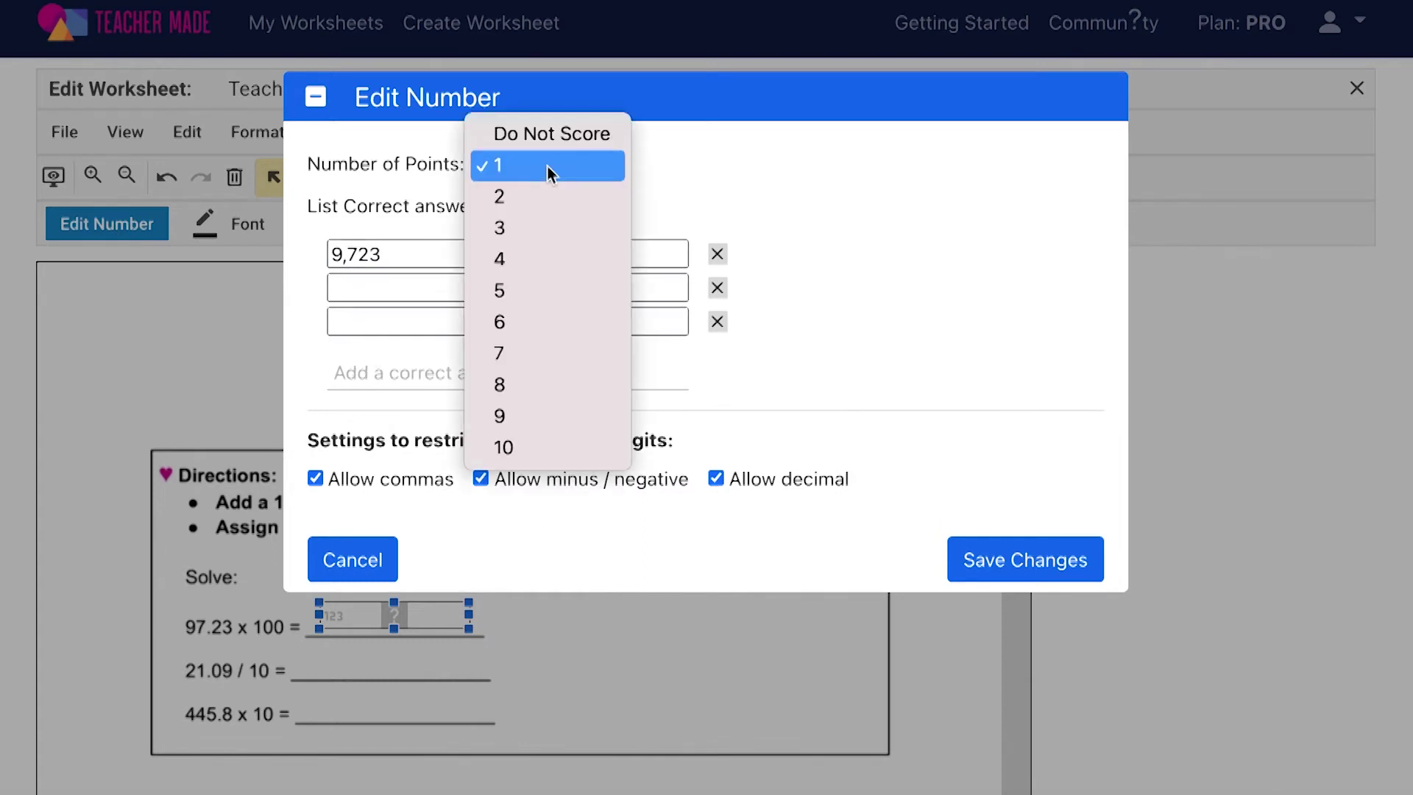
left_click(547, 166)
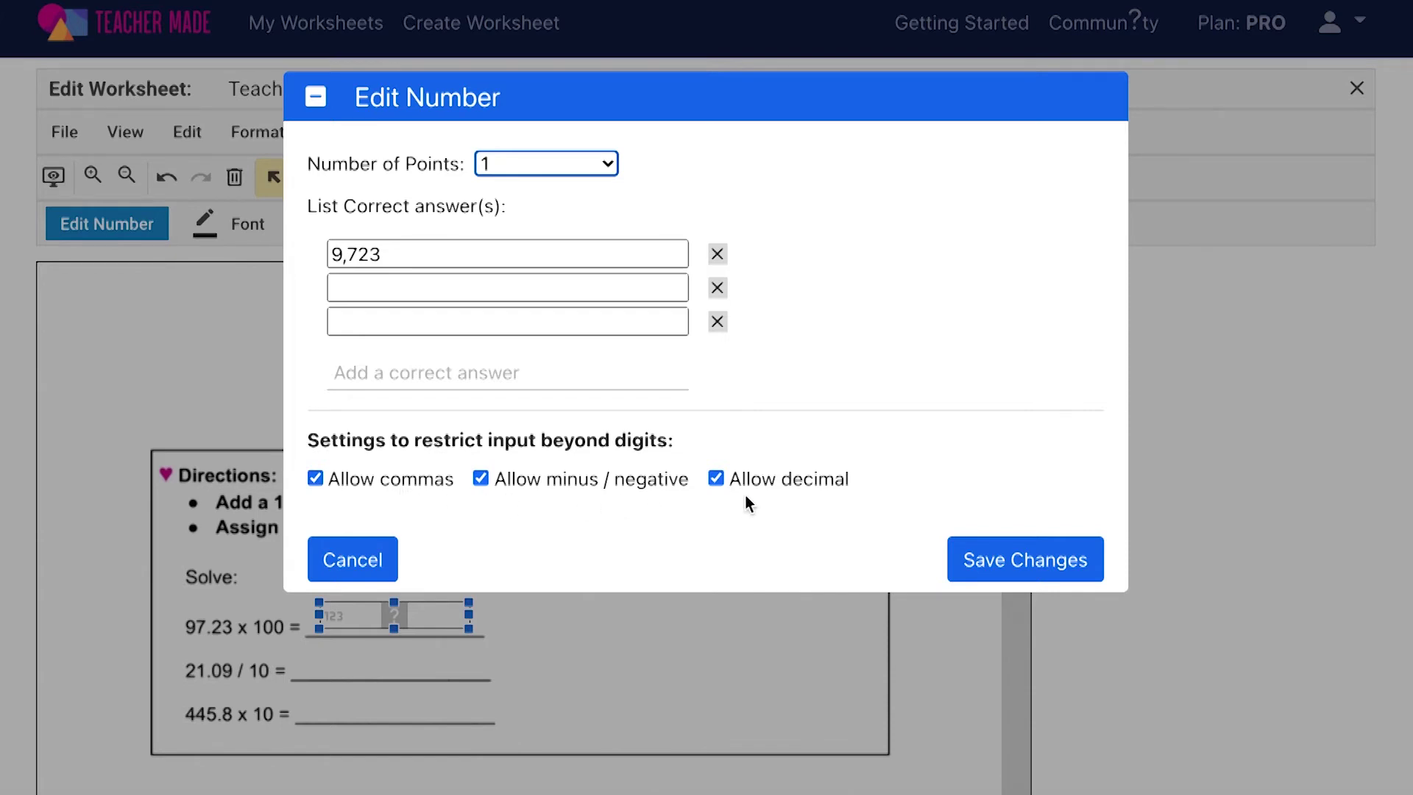
left_click(718, 479)
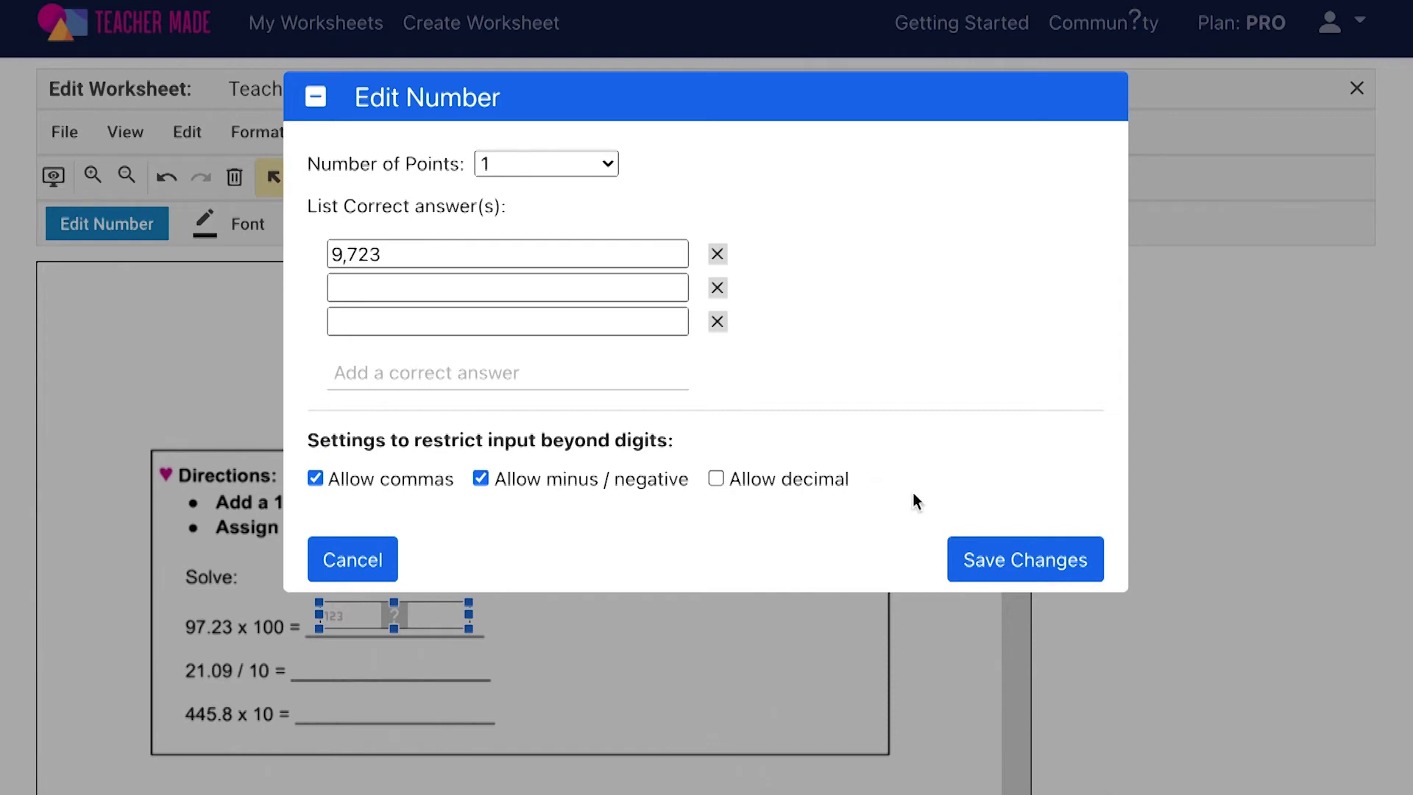
left_click(988, 558)
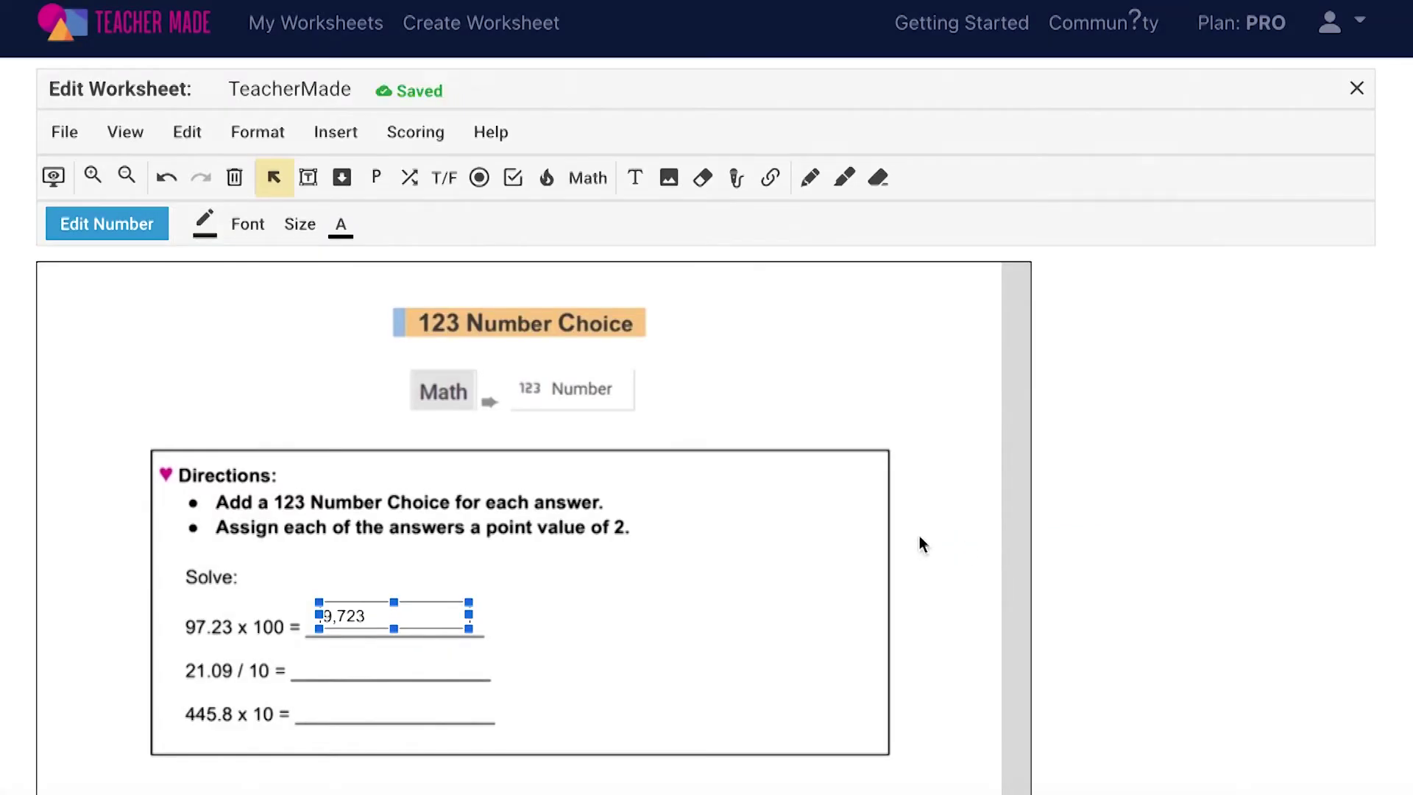
- Paste two copies of the 9,723 box onto the 21.09 / 10 and 445.8 x 10 lines
key("ctrl+v")
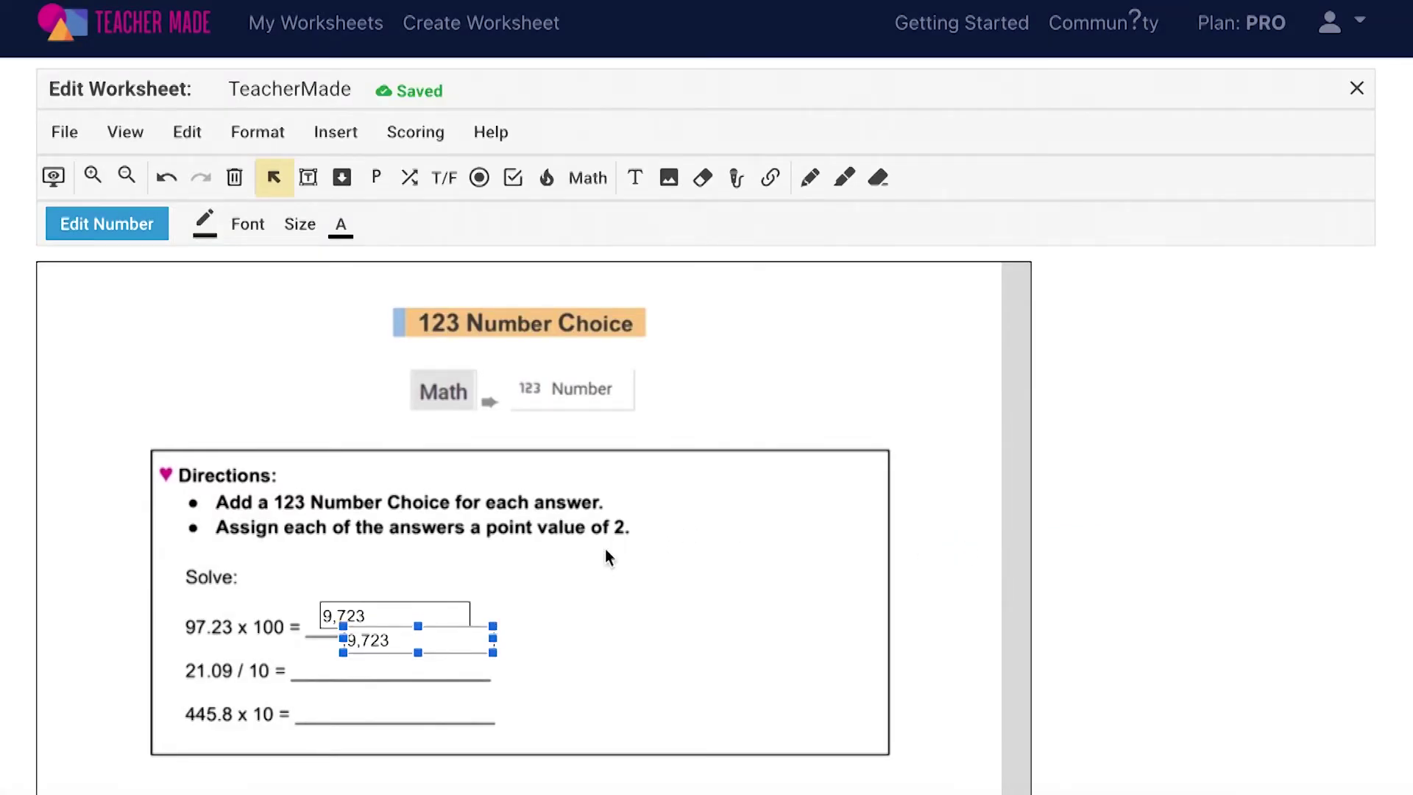
left_click_drag(435, 633, 398, 661)
key("ctrl+v")
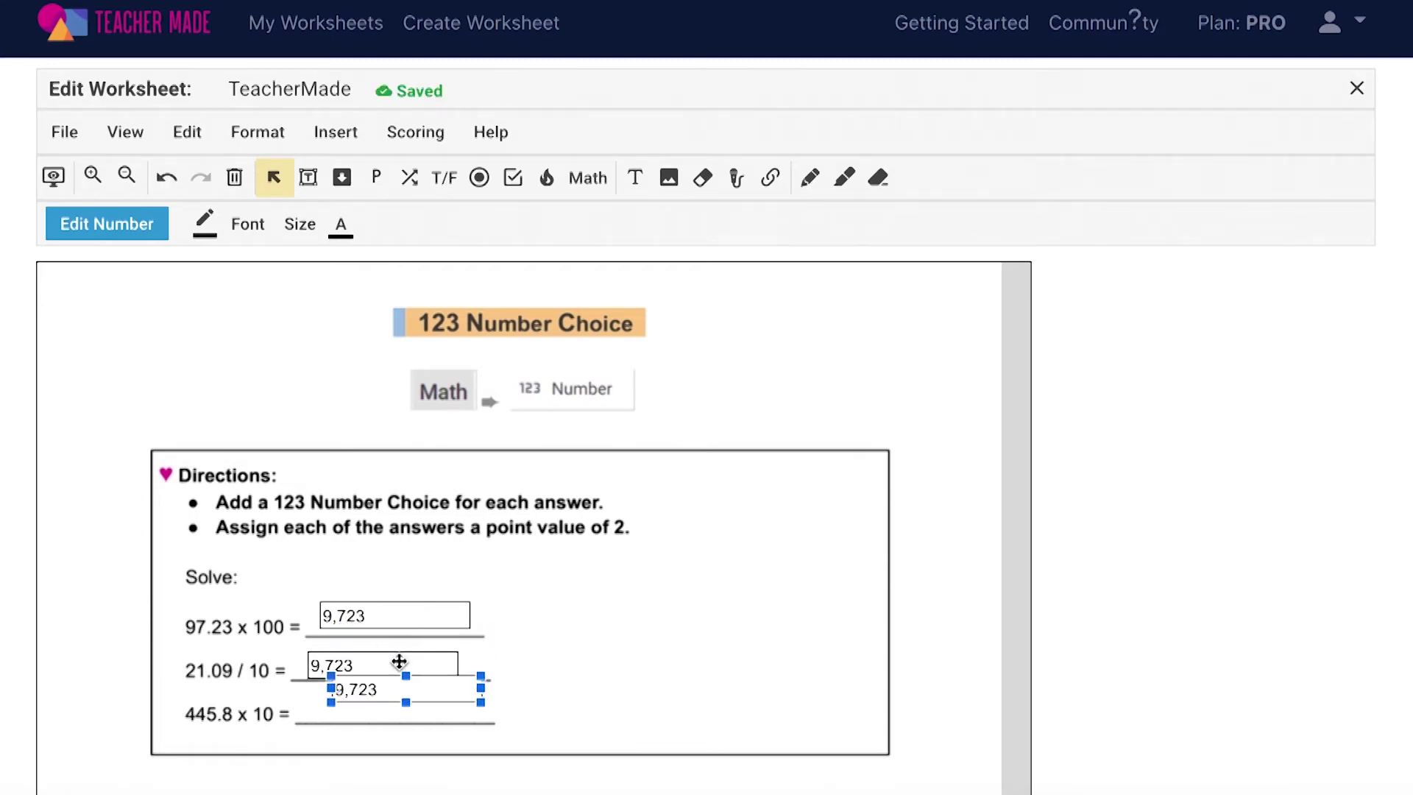
left_click_drag(400, 684, 369, 700)
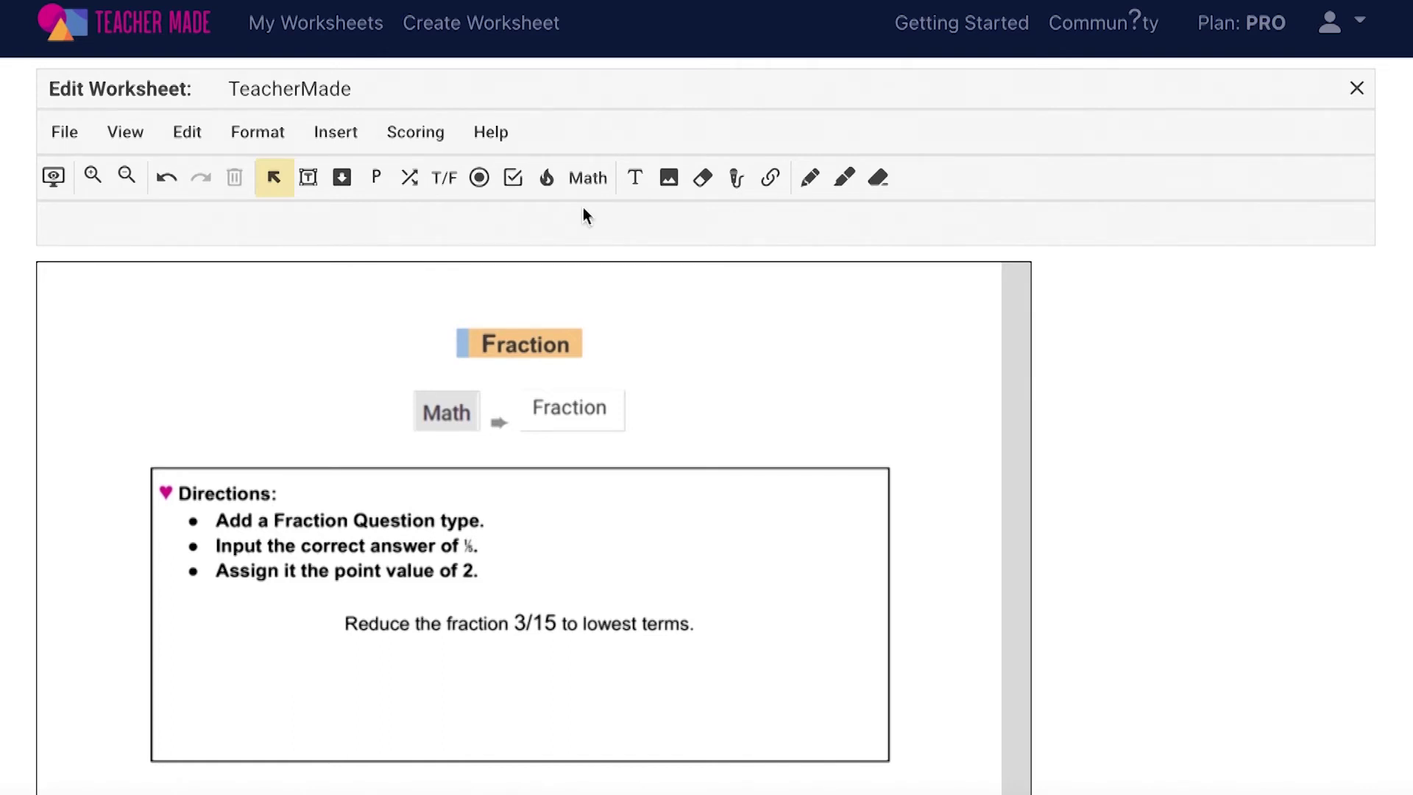
- Draw a Fraction answer box below the 3/15 problem and open its Edit Fraction settings
left_click(587, 177)
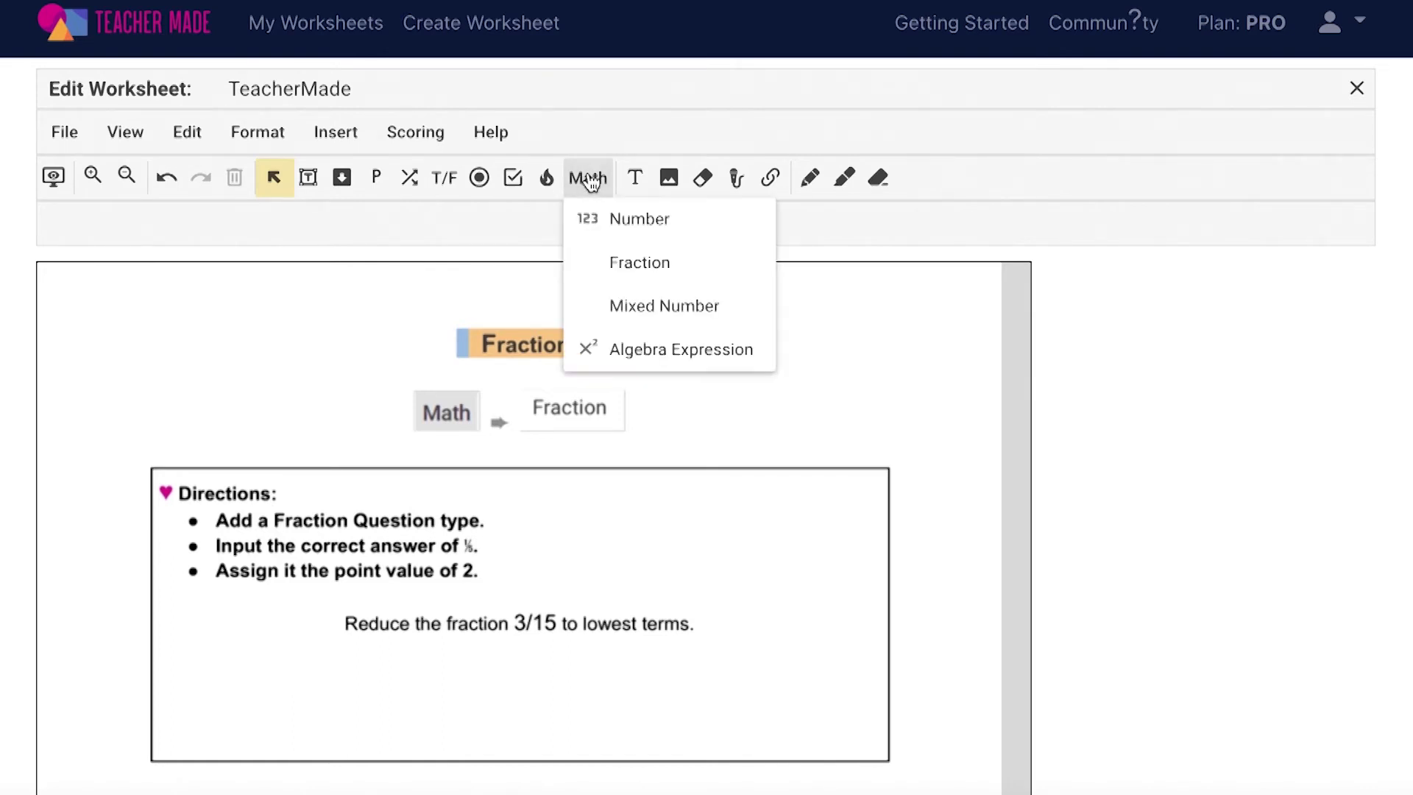
left_click(593, 273)
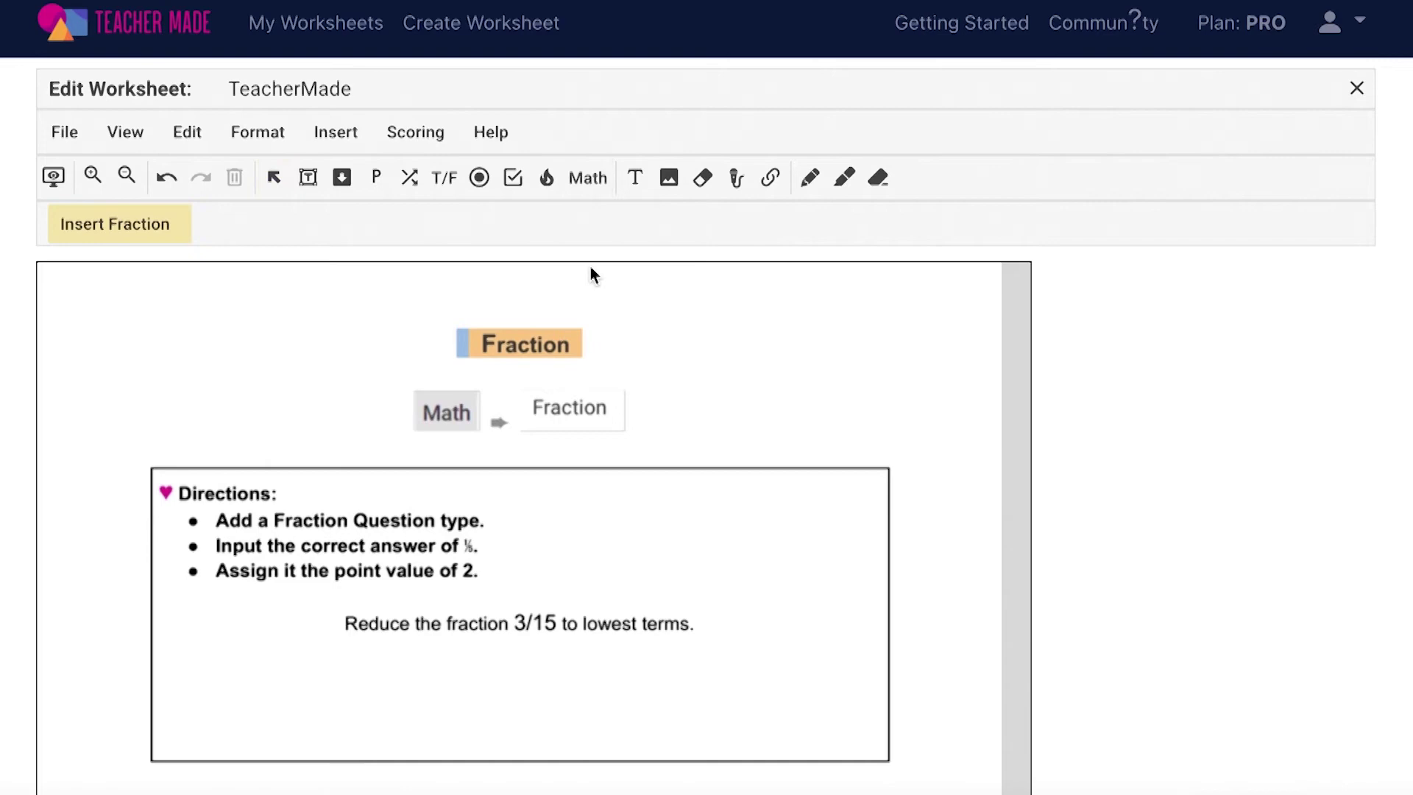
left_click(357, 135)
mouse_move(381, 523)
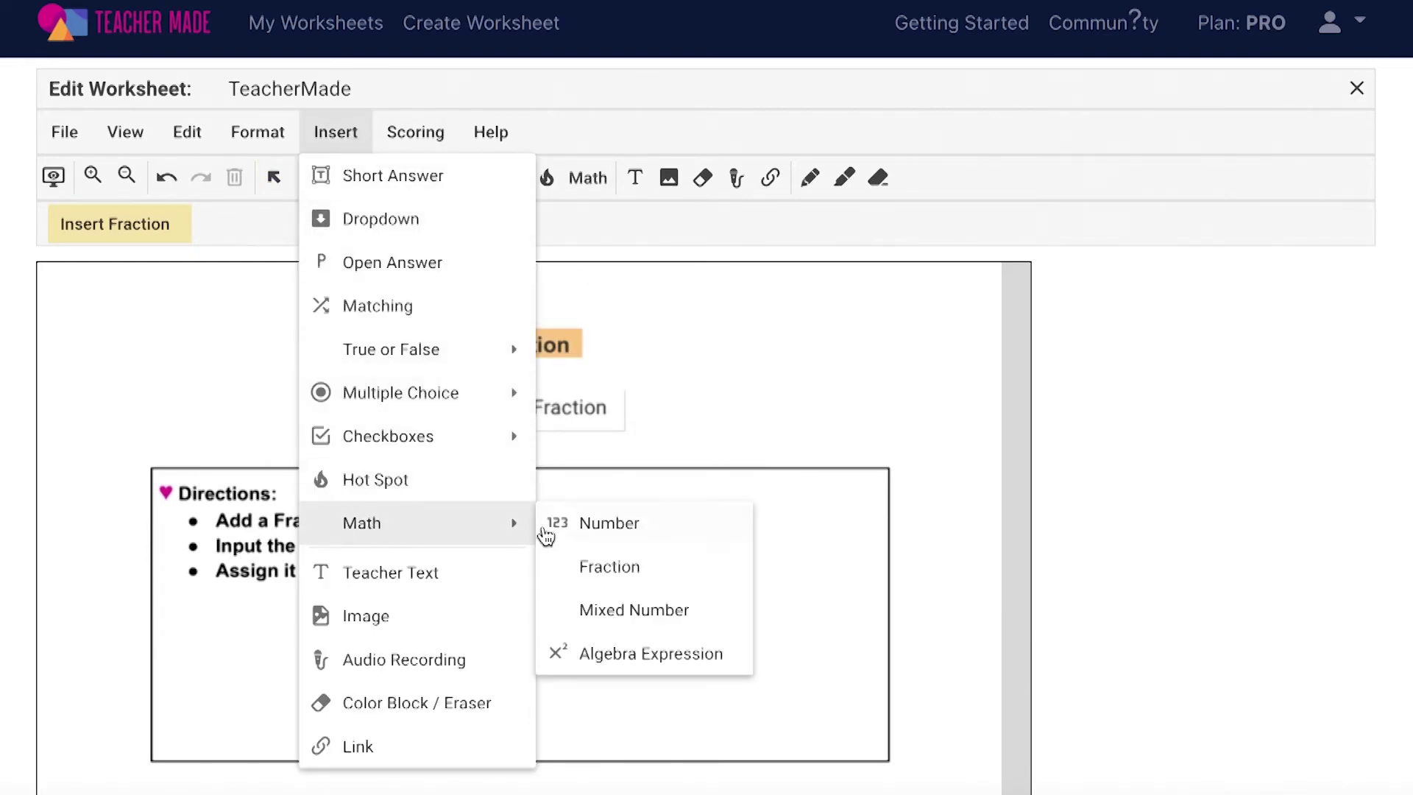
left_click(585, 564)
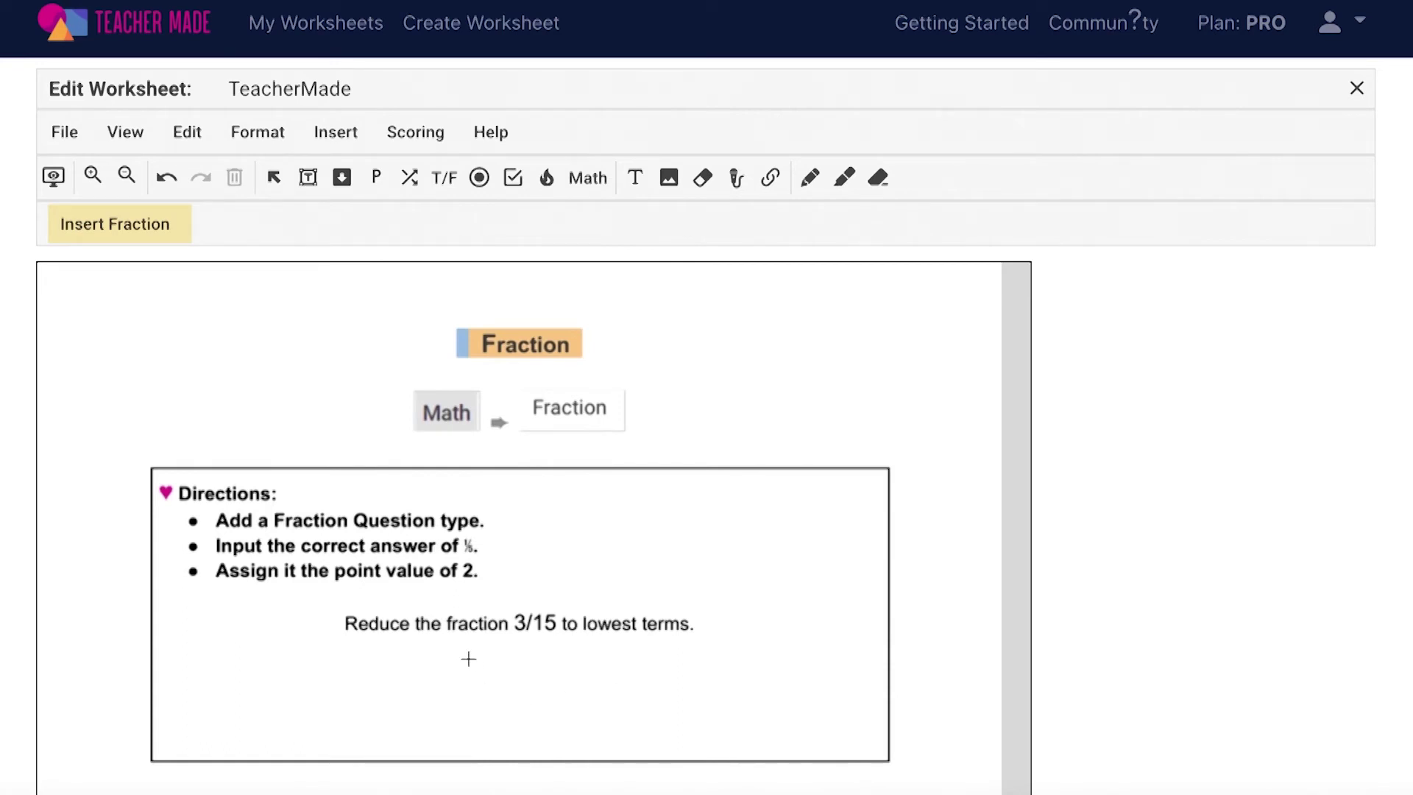
left_click_drag(460, 644, 517, 751)
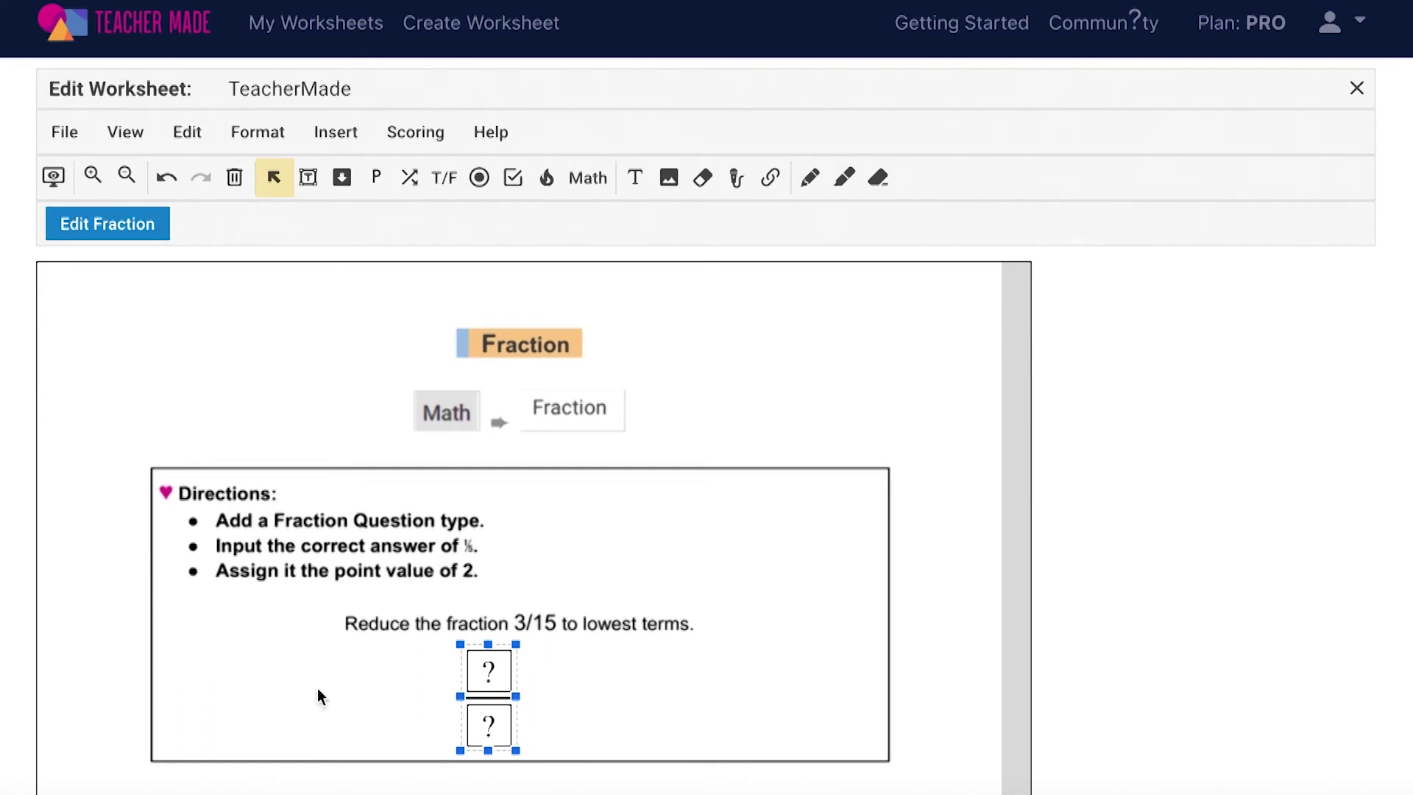
left_click(92, 219)
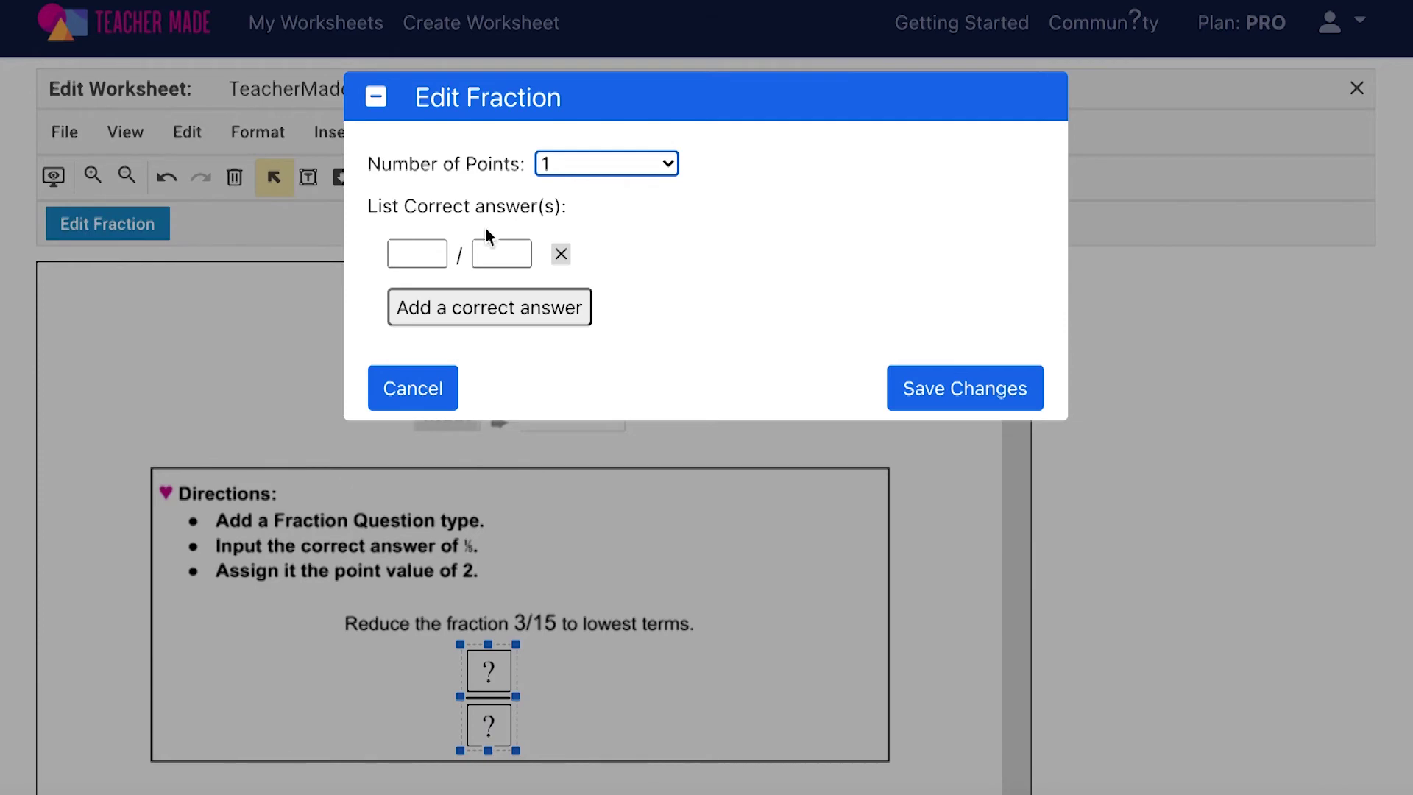
- Keep 1 point, add a second answer row, and save 1/5 as the fraction answer
left_click(567, 167)
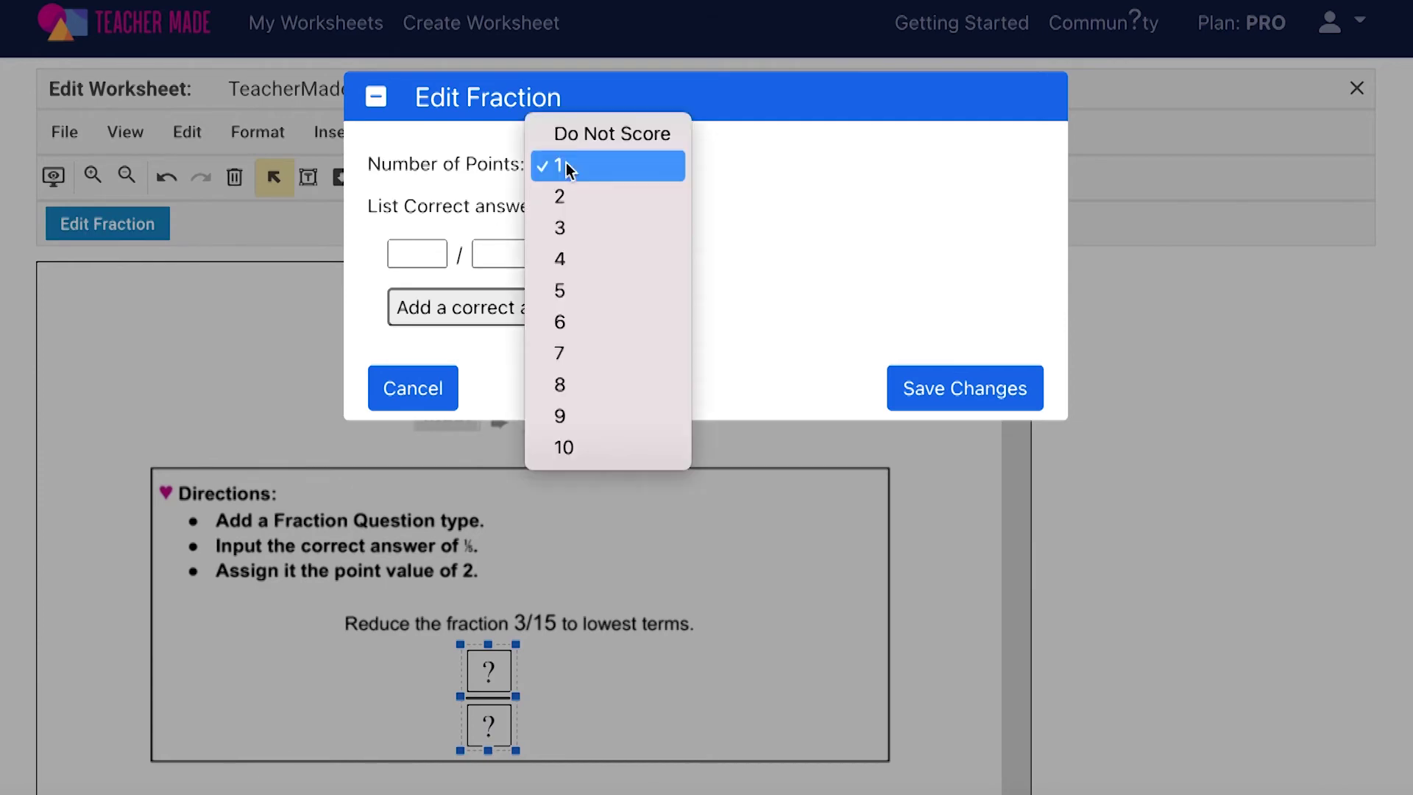
left_click(566, 166)
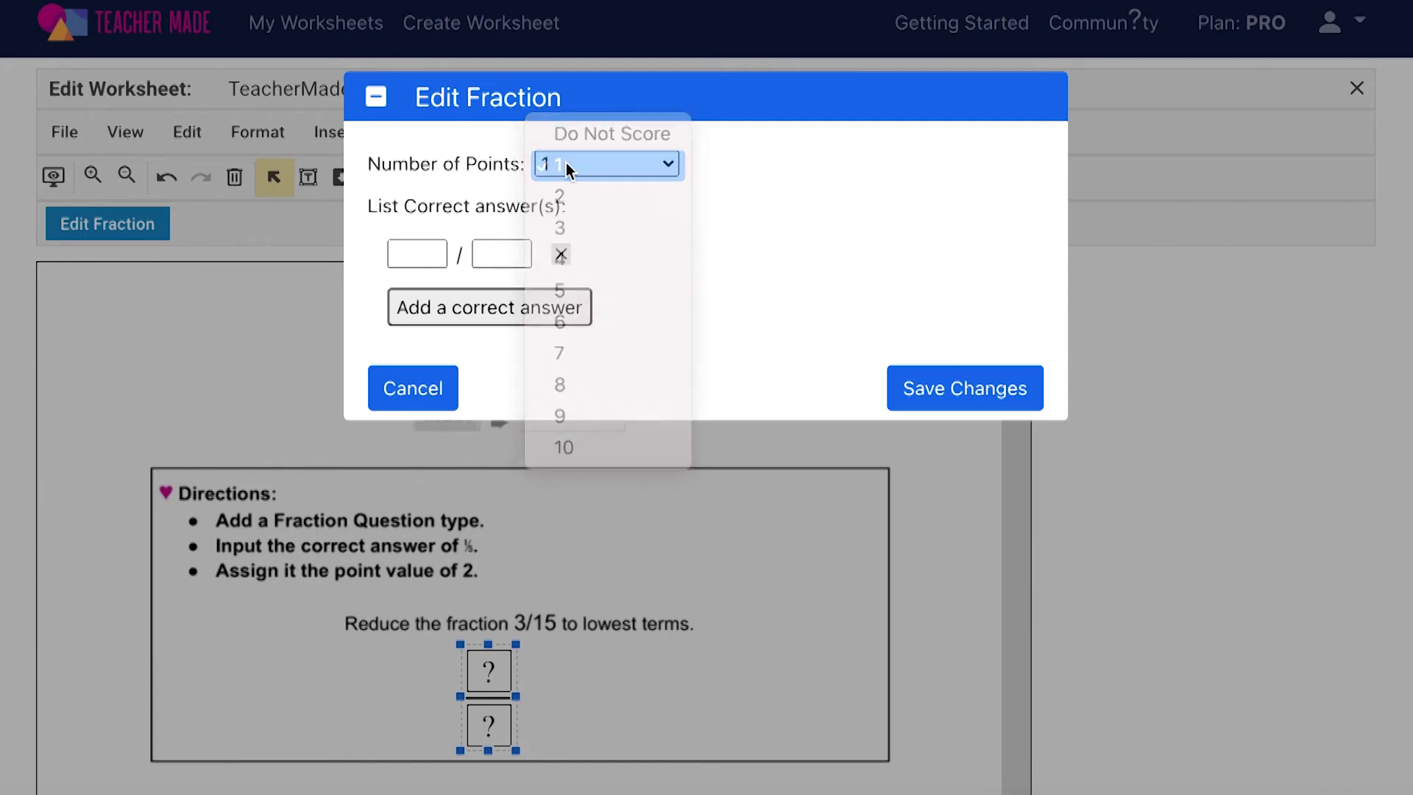
left_click(498, 313)
left_click(409, 250)
type("1")
left_click(489, 254)
type("5")
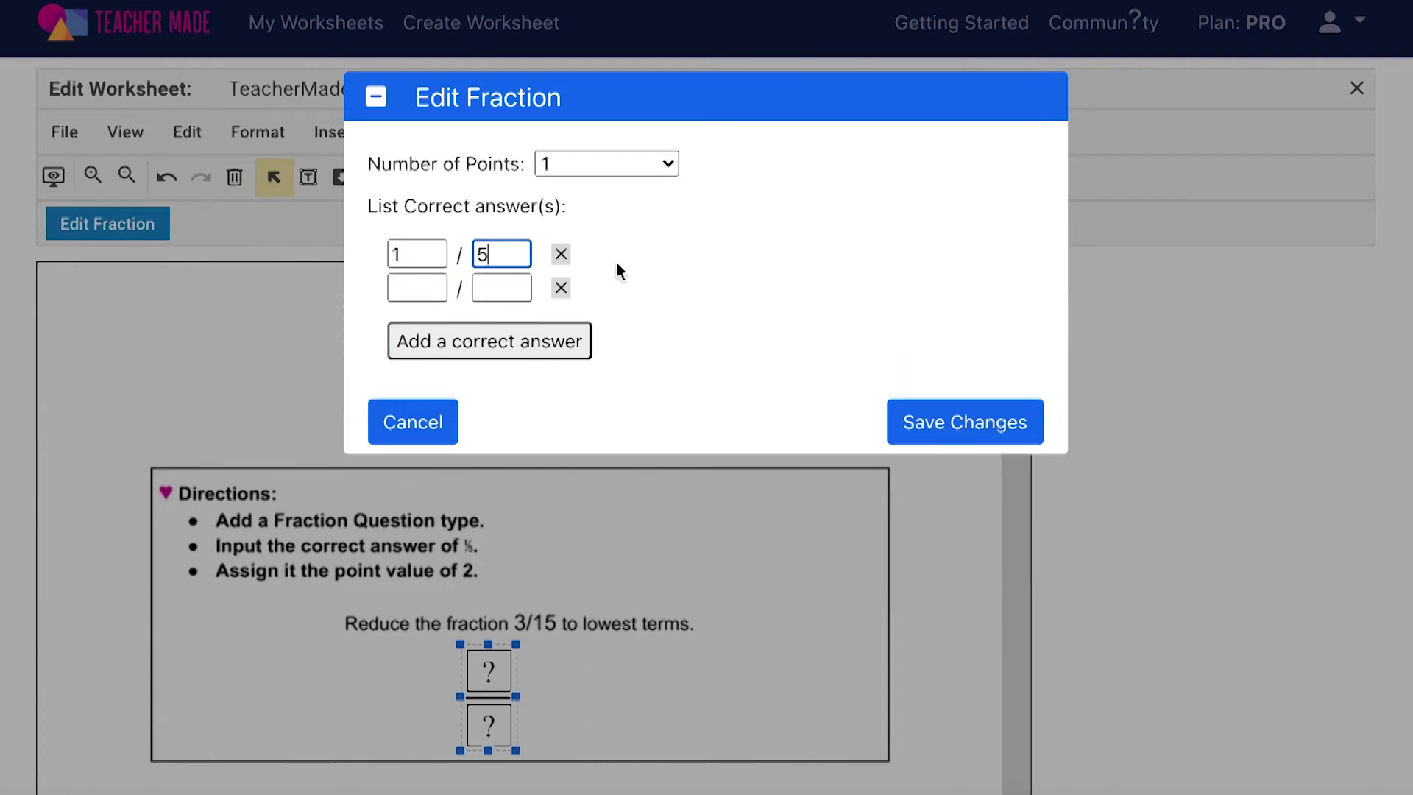
left_click(933, 423)
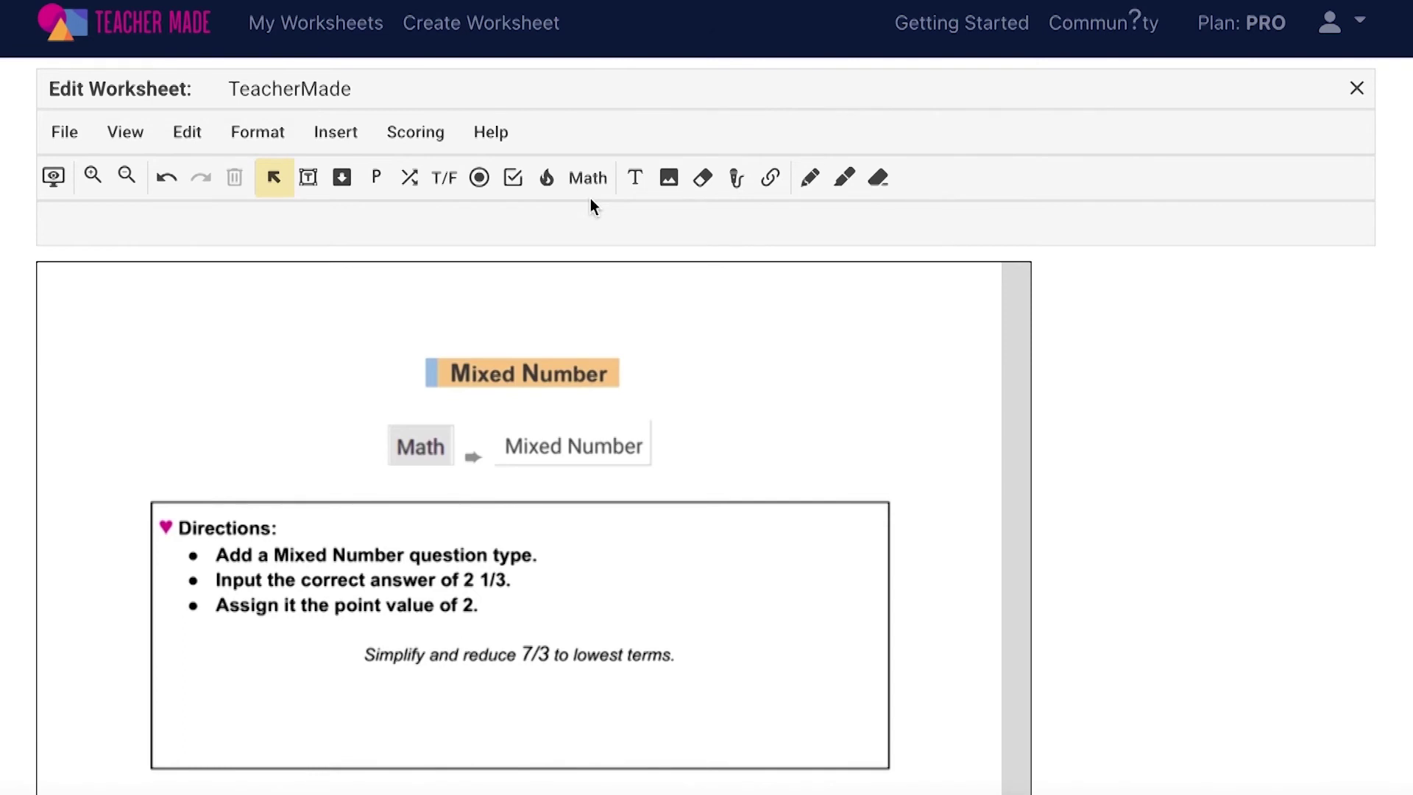
- Insert a Mixed Number box below the 7/3 problem and open its Edit Mixed Number settings
left_click(587, 179)
left_click(611, 304)
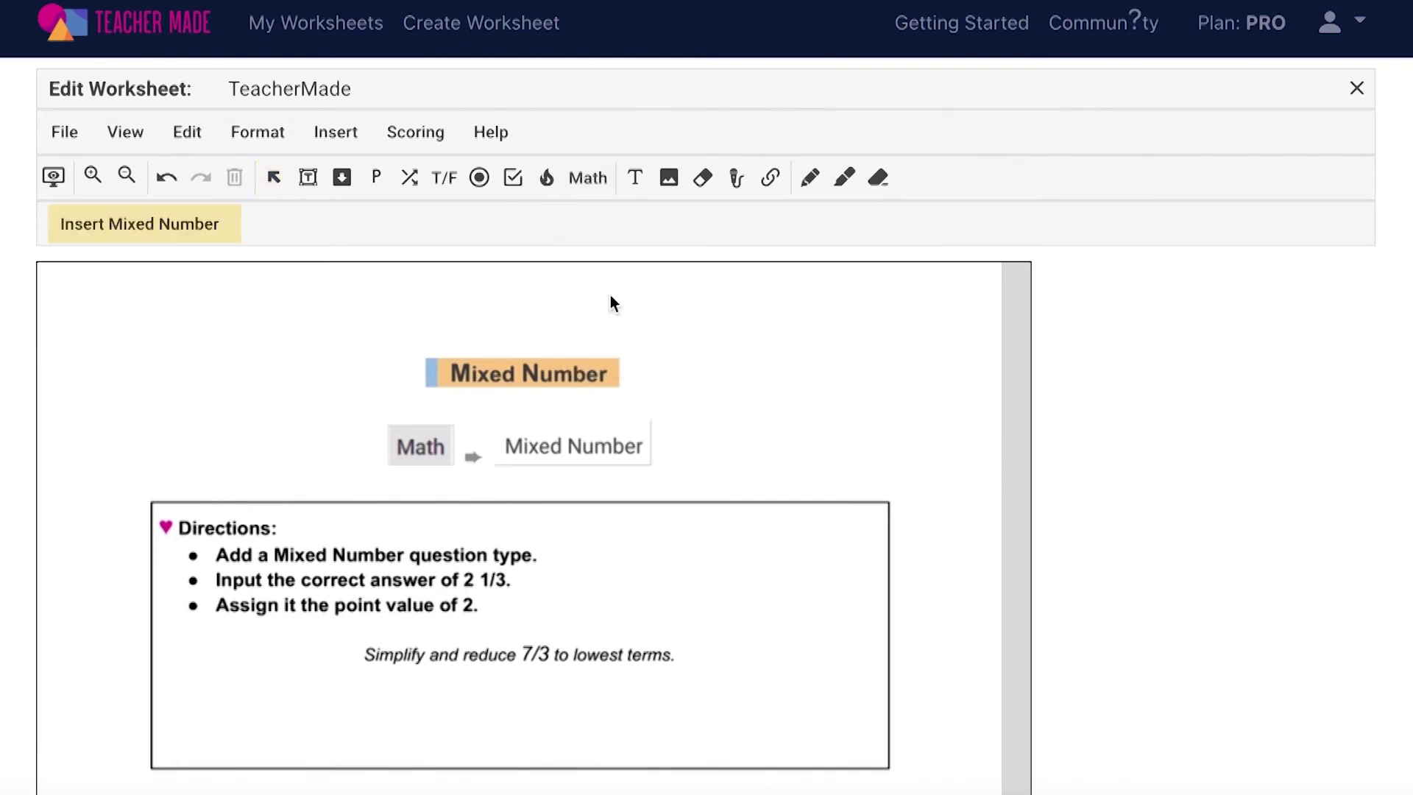
left_click(350, 143)
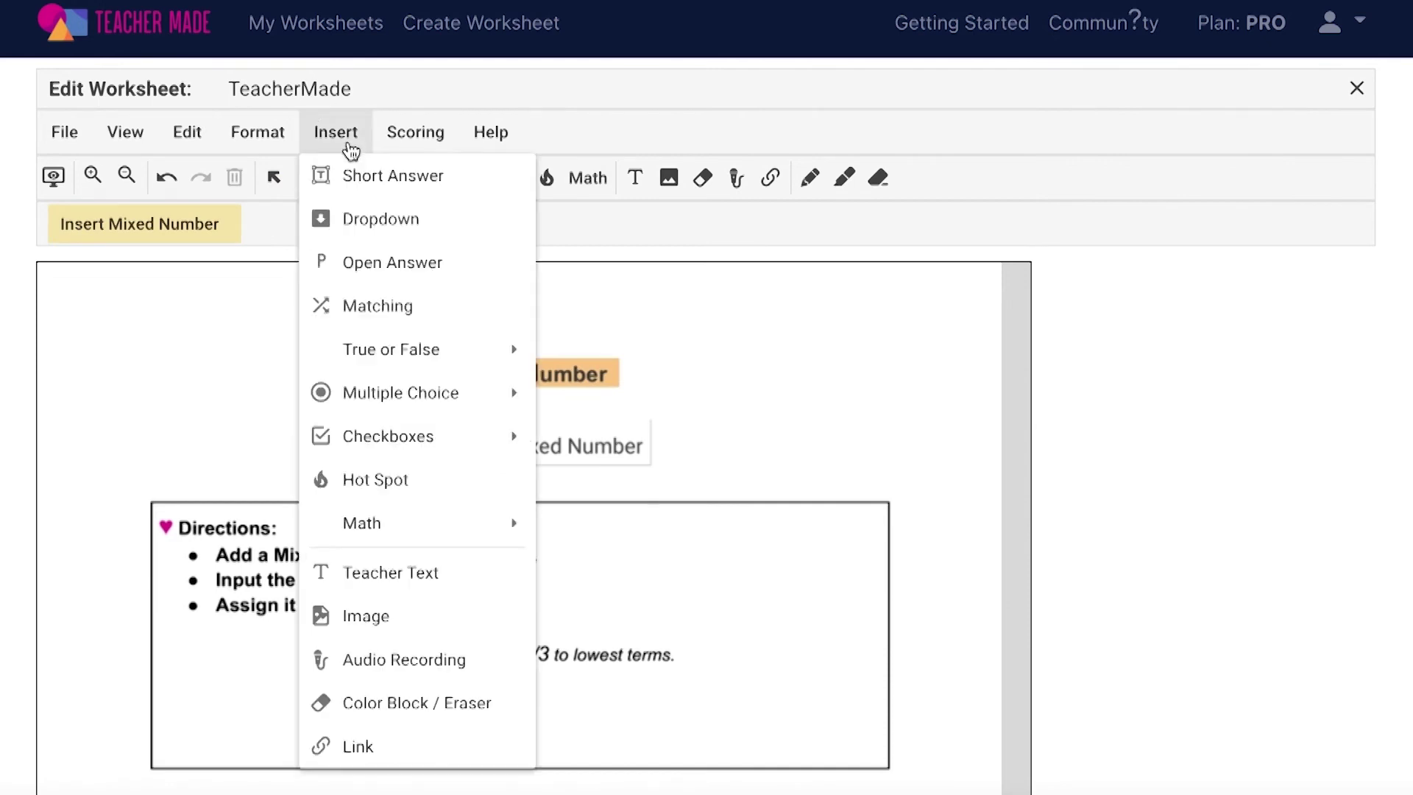
mouse_move(386, 529)
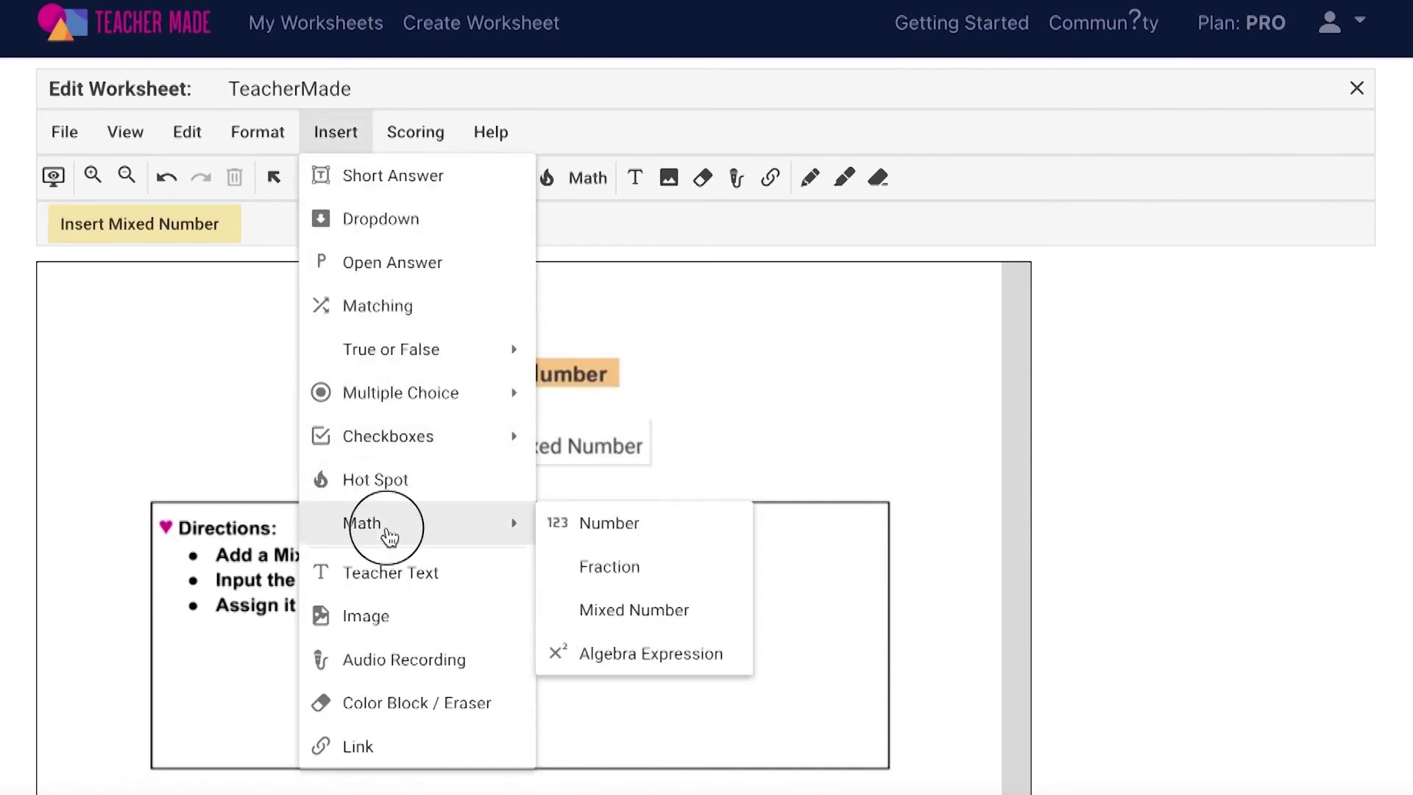
left_click(577, 607)
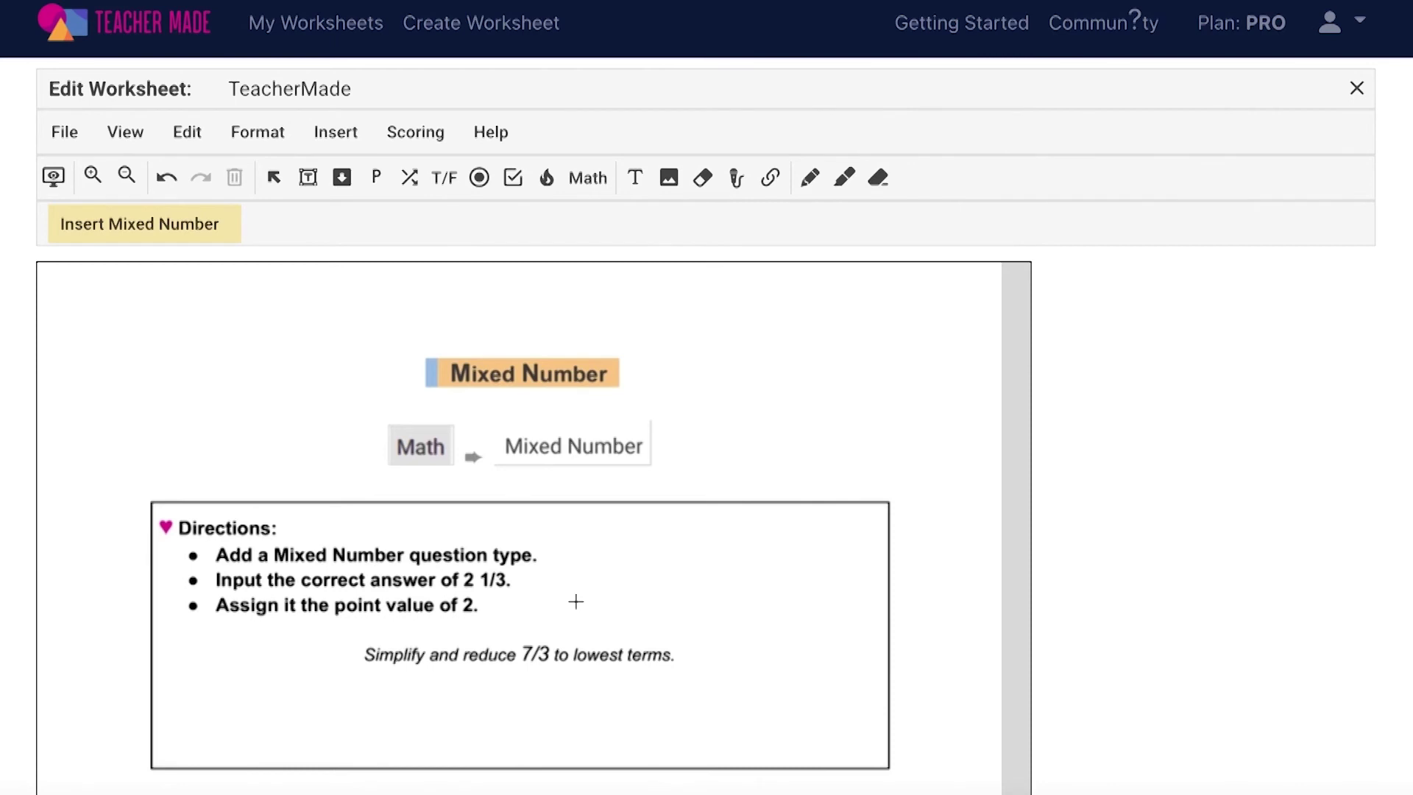
left_click(464, 673)
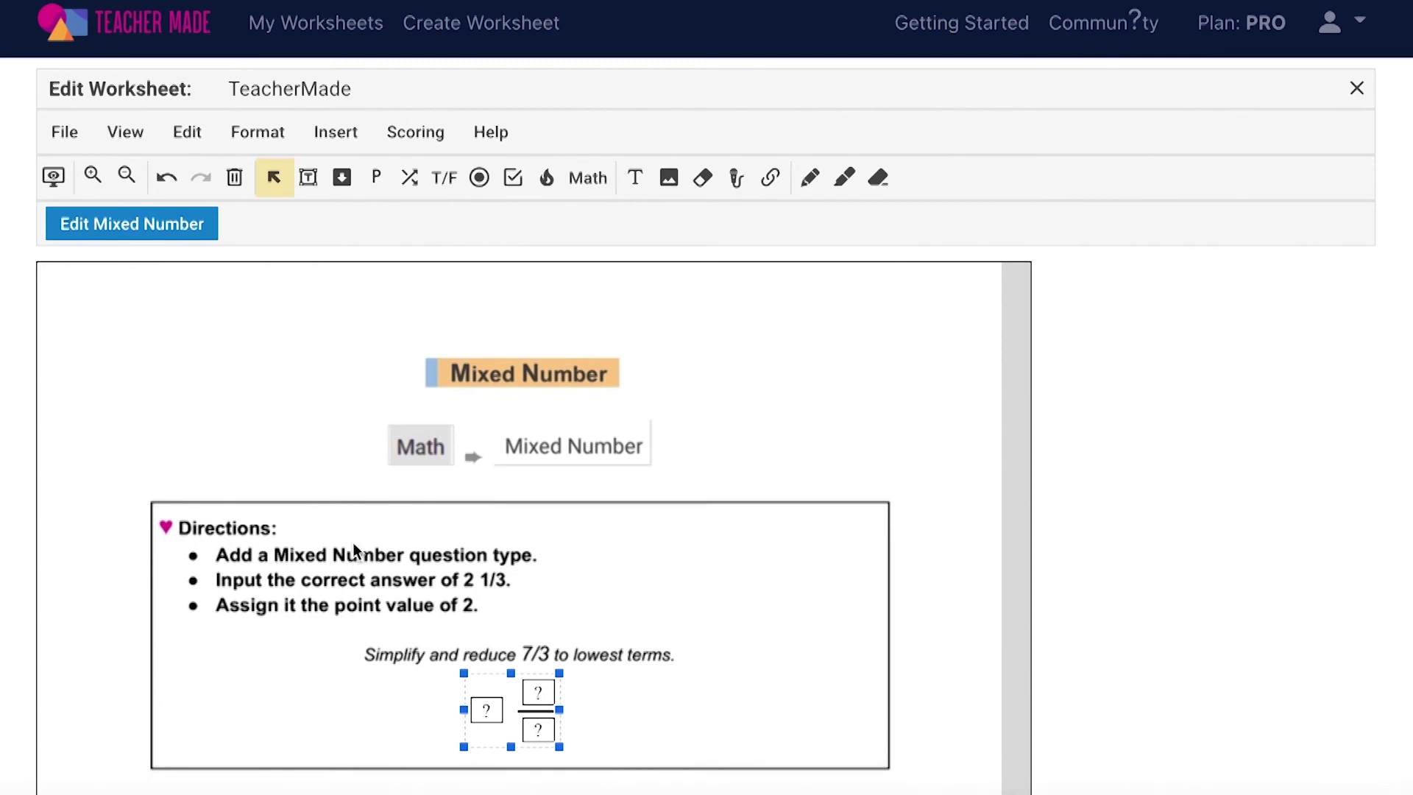
left_click(159, 231)
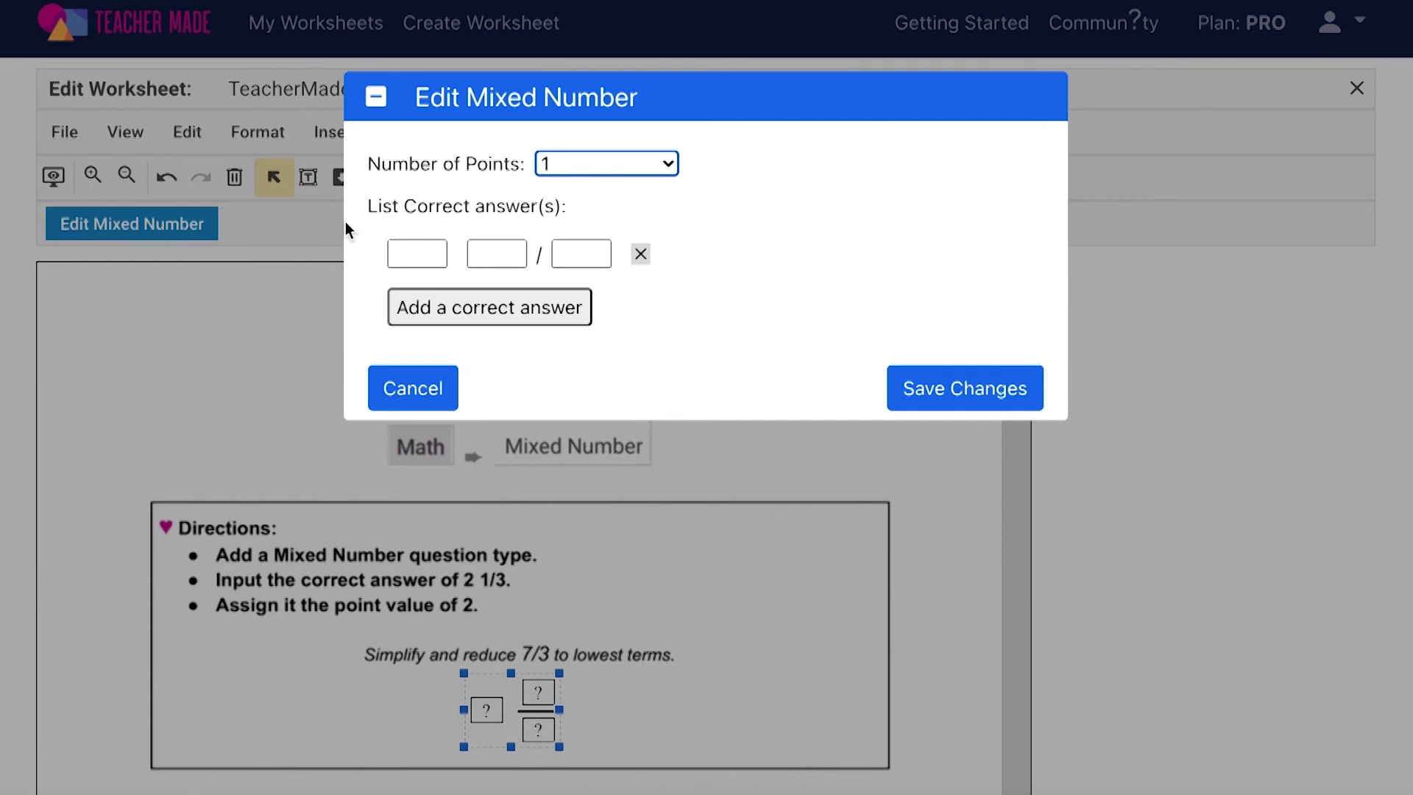
- Set the mixed number box to 2 points with 2 1/3 as its correct answer
left_click(545, 153)
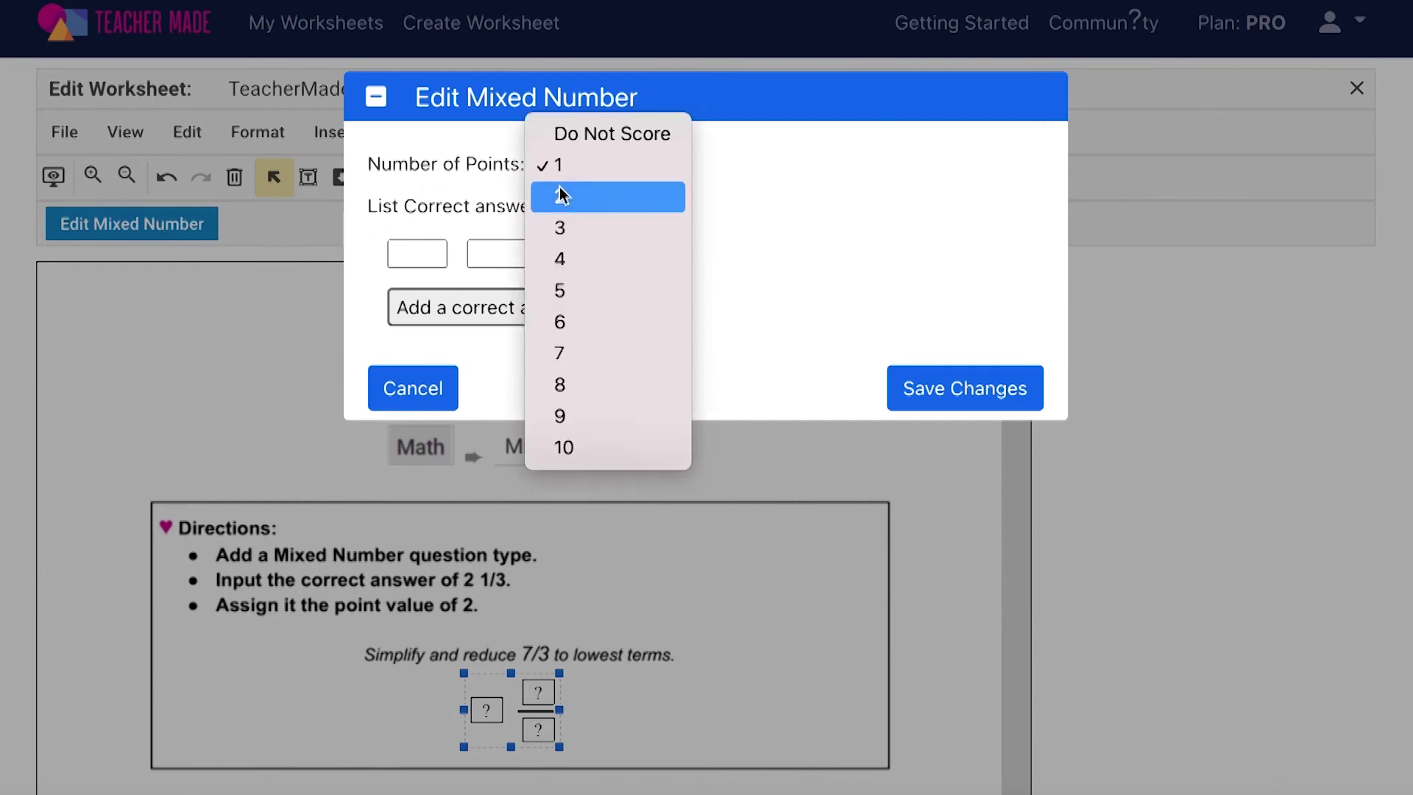
left_click(559, 189)
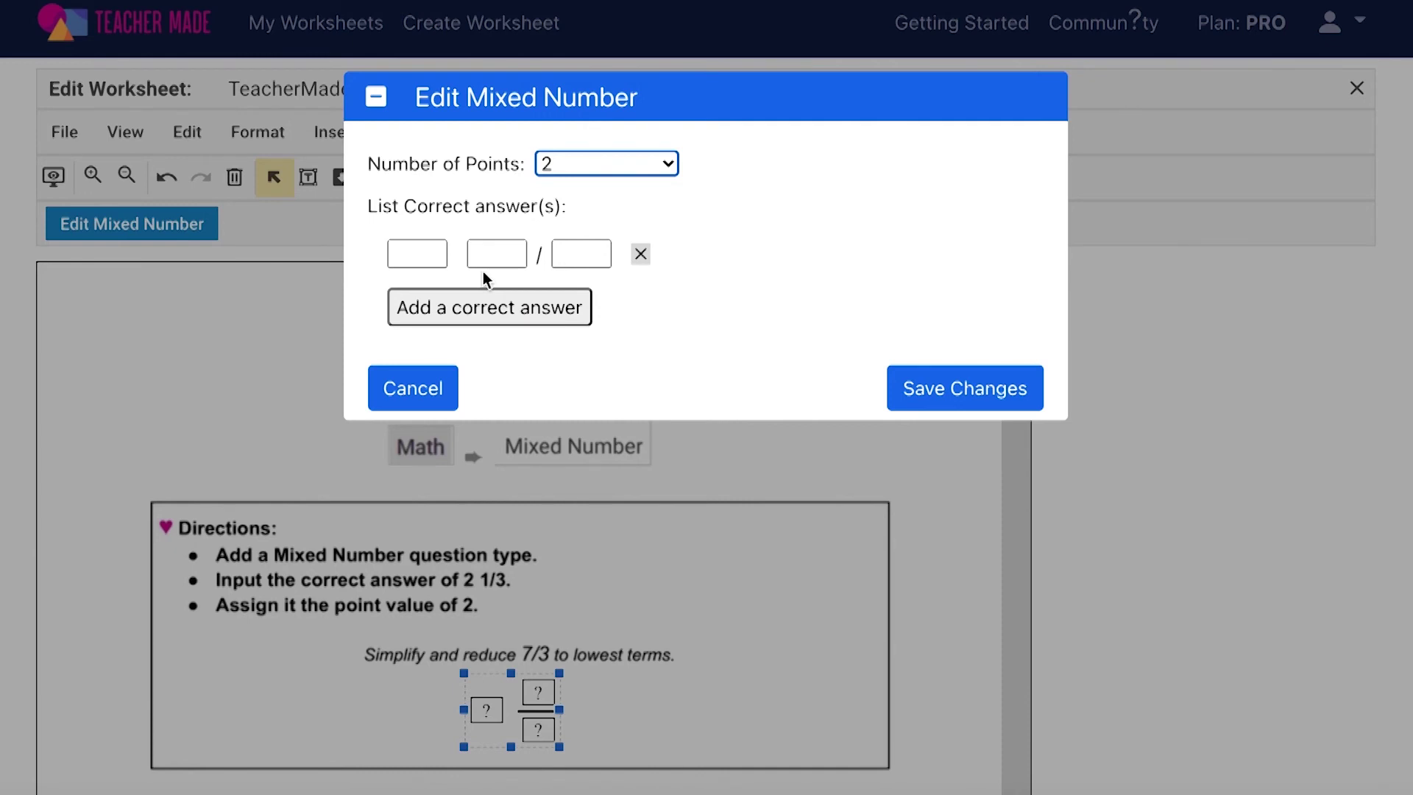
left_click(481, 309)
left_click(409, 258)
type("2")
left_click(495, 256)
type("1")
left_click(588, 254)
type("3")
left_click(937, 434)
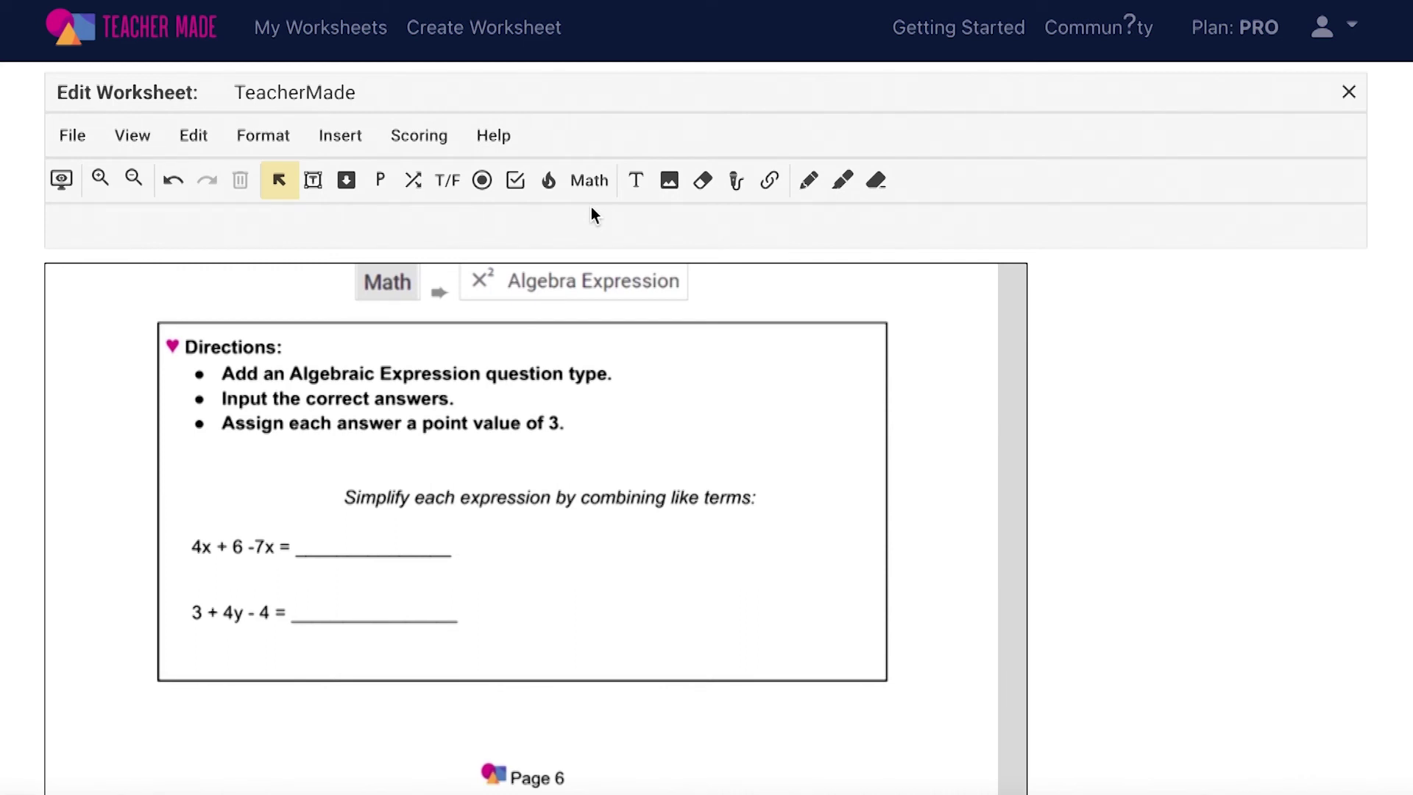
- Draw an Algebra Expression box over the 4x + 6 -7x blank and open its settings
left_click(595, 184)
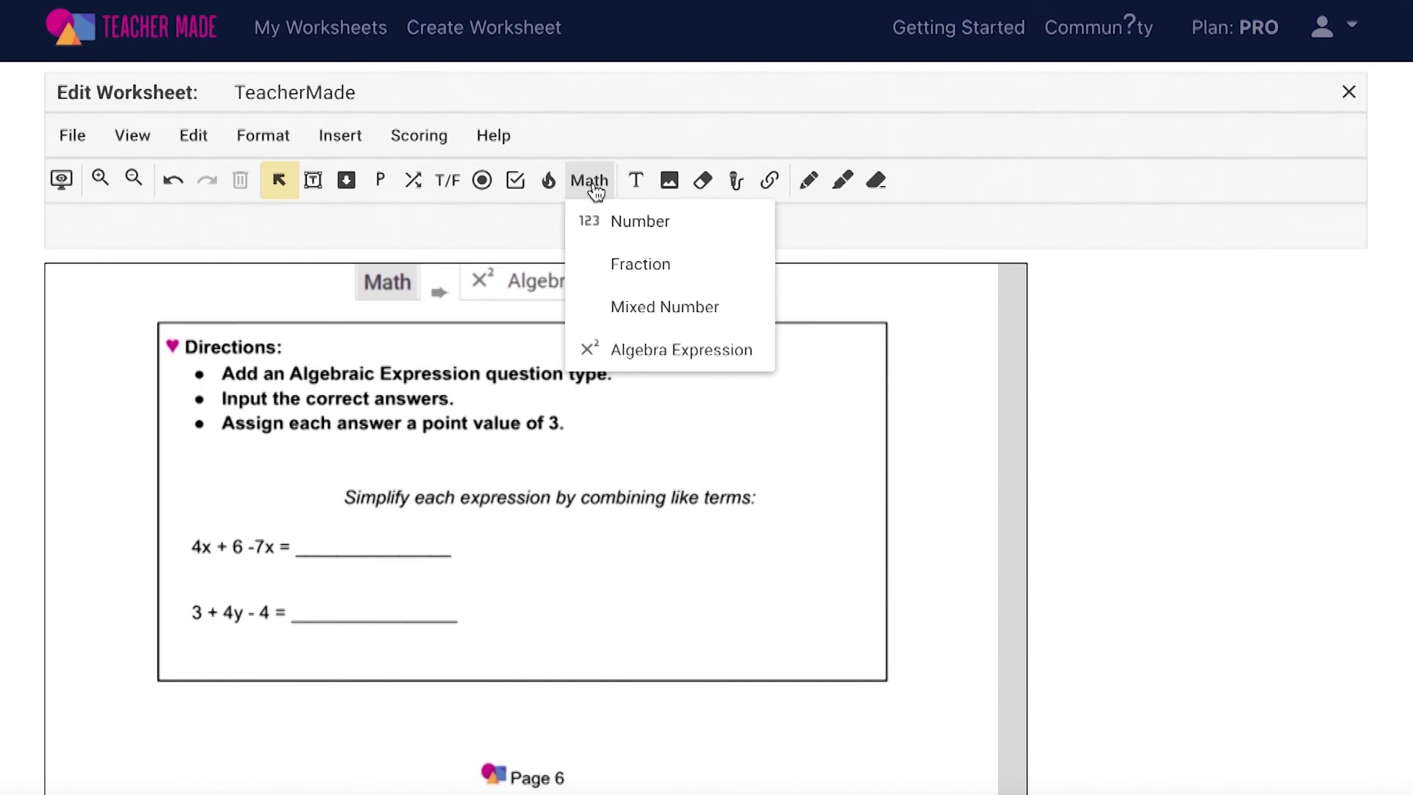
left_click(618, 350)
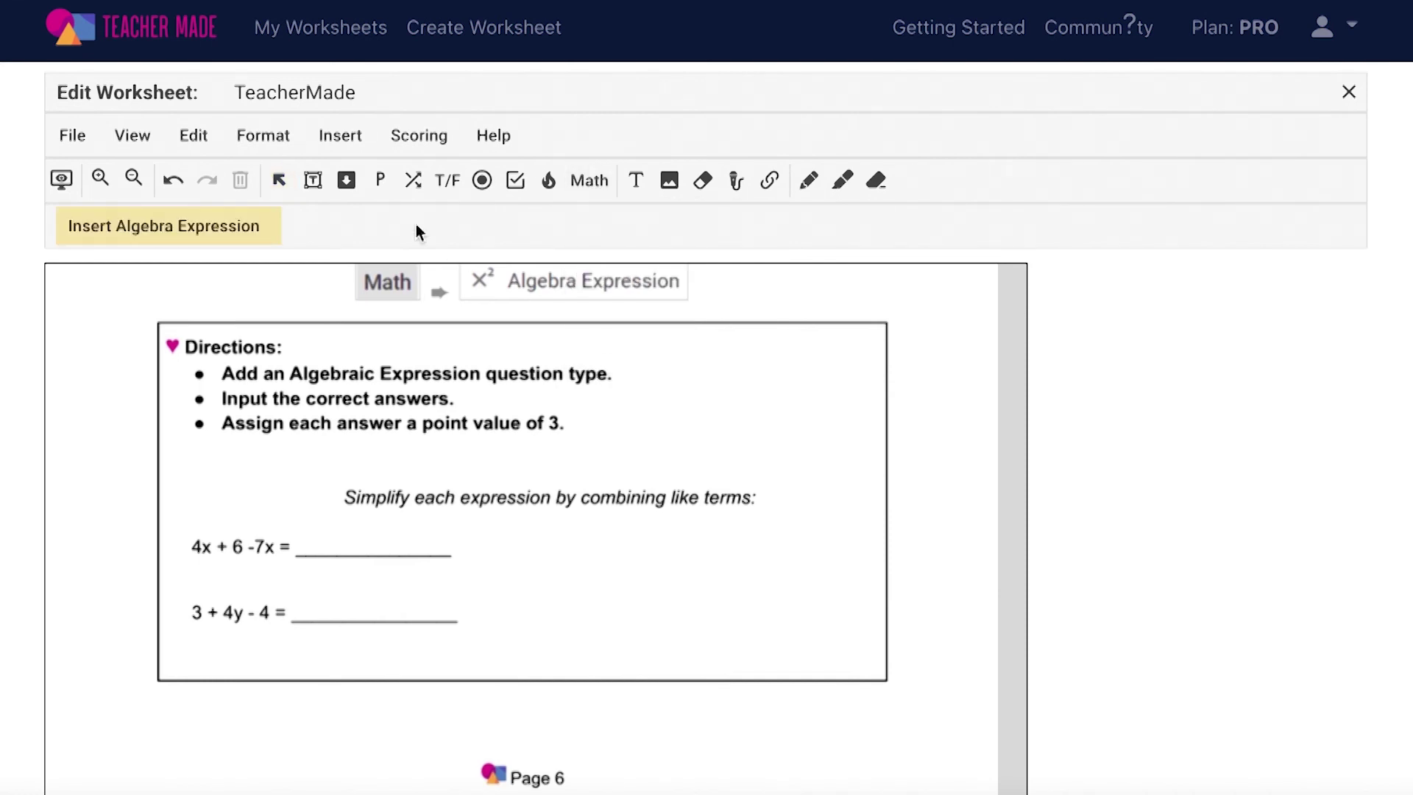
left_click(325, 140)
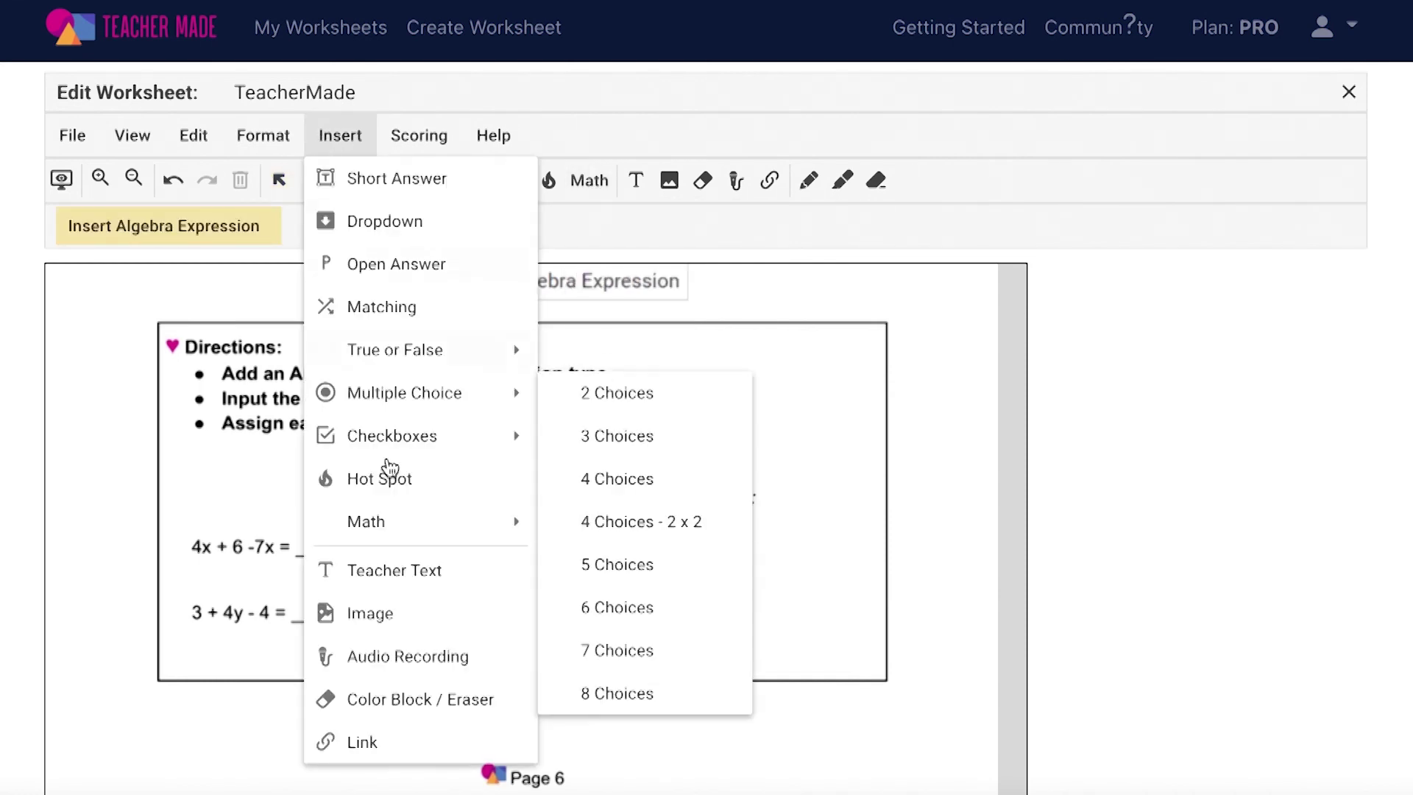
mouse_move(390, 531)
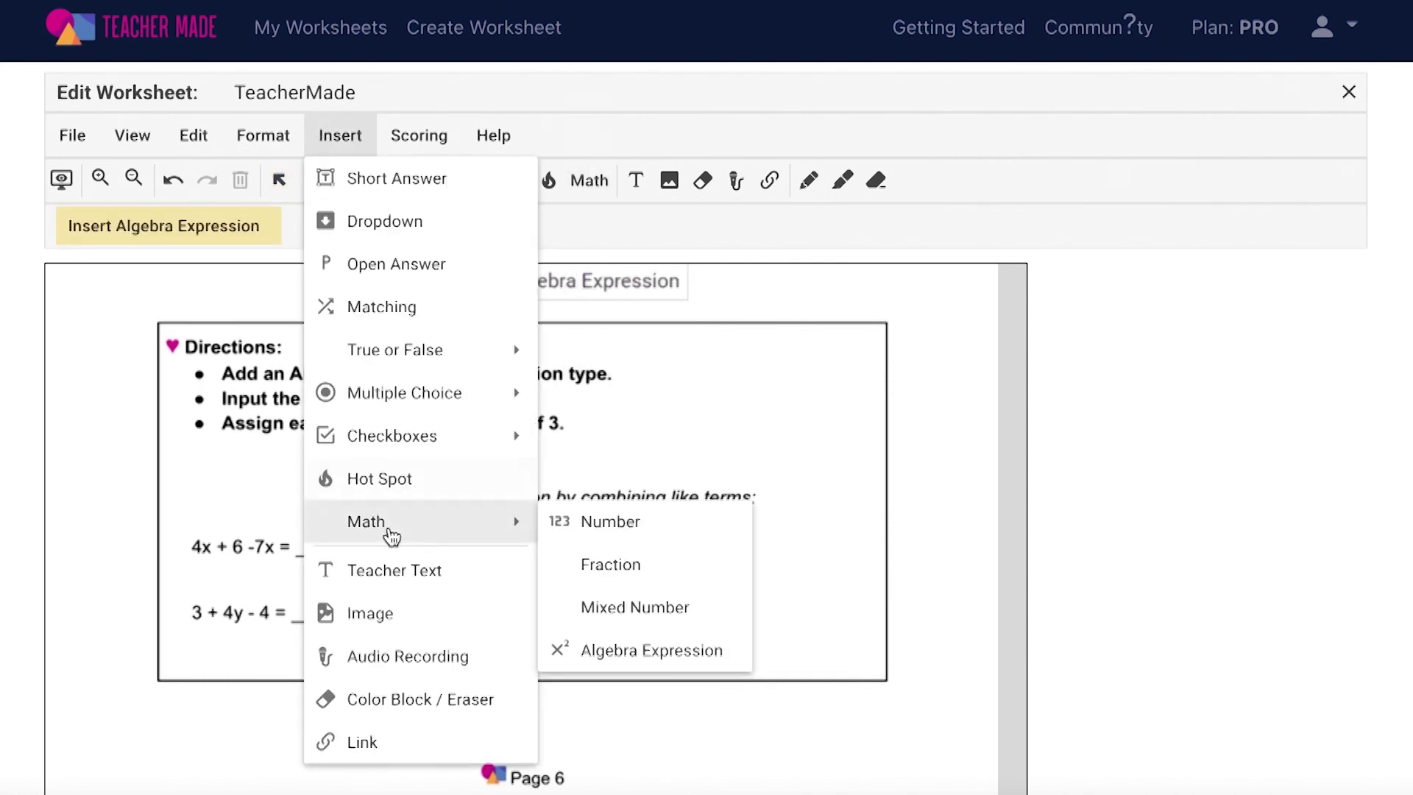
left_click(605, 649)
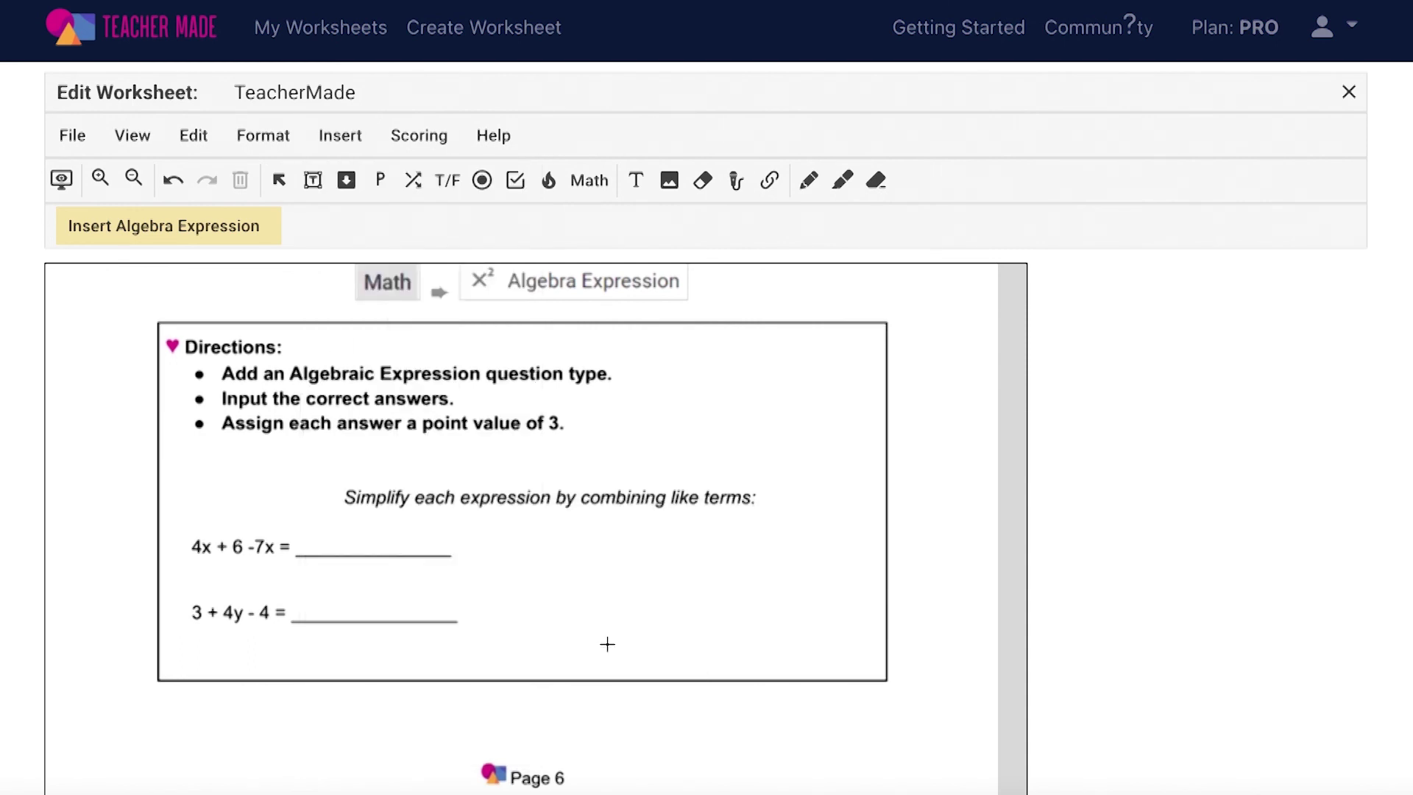
left_click(319, 526)
left_click_drag(319, 526, 442, 543)
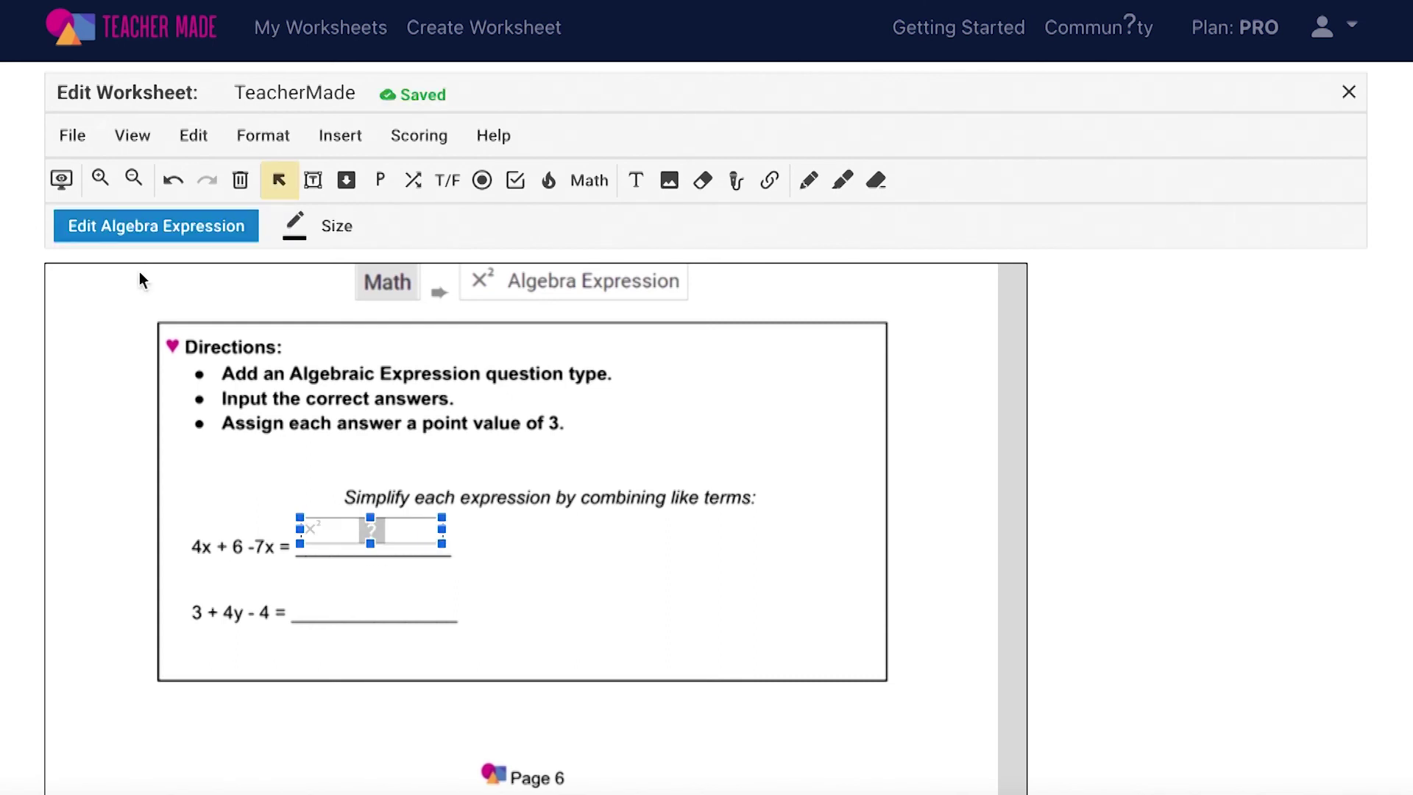
left_click(129, 231)
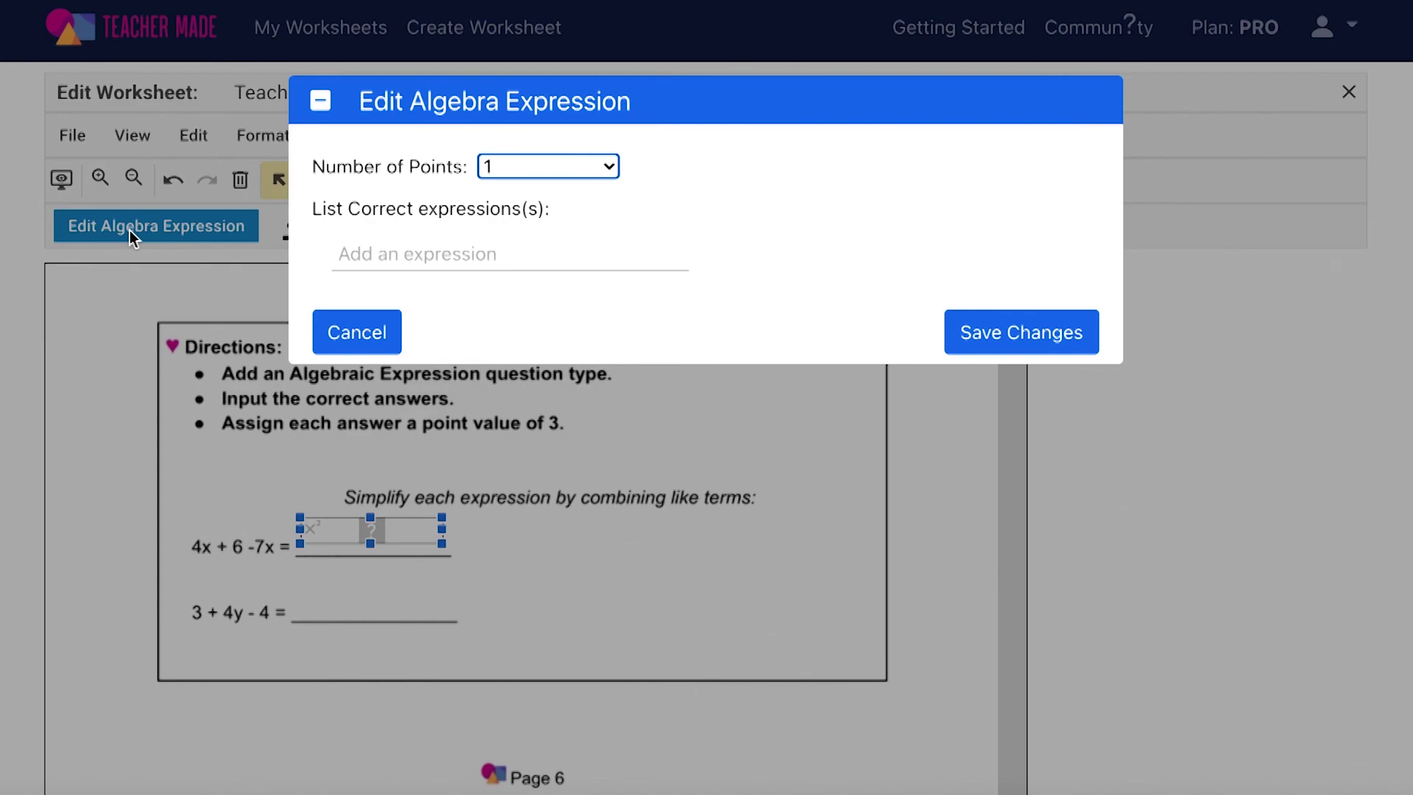
- Add −3x + 6 as a correct expression, leaving the question at 1 point
left_click(375, 251)
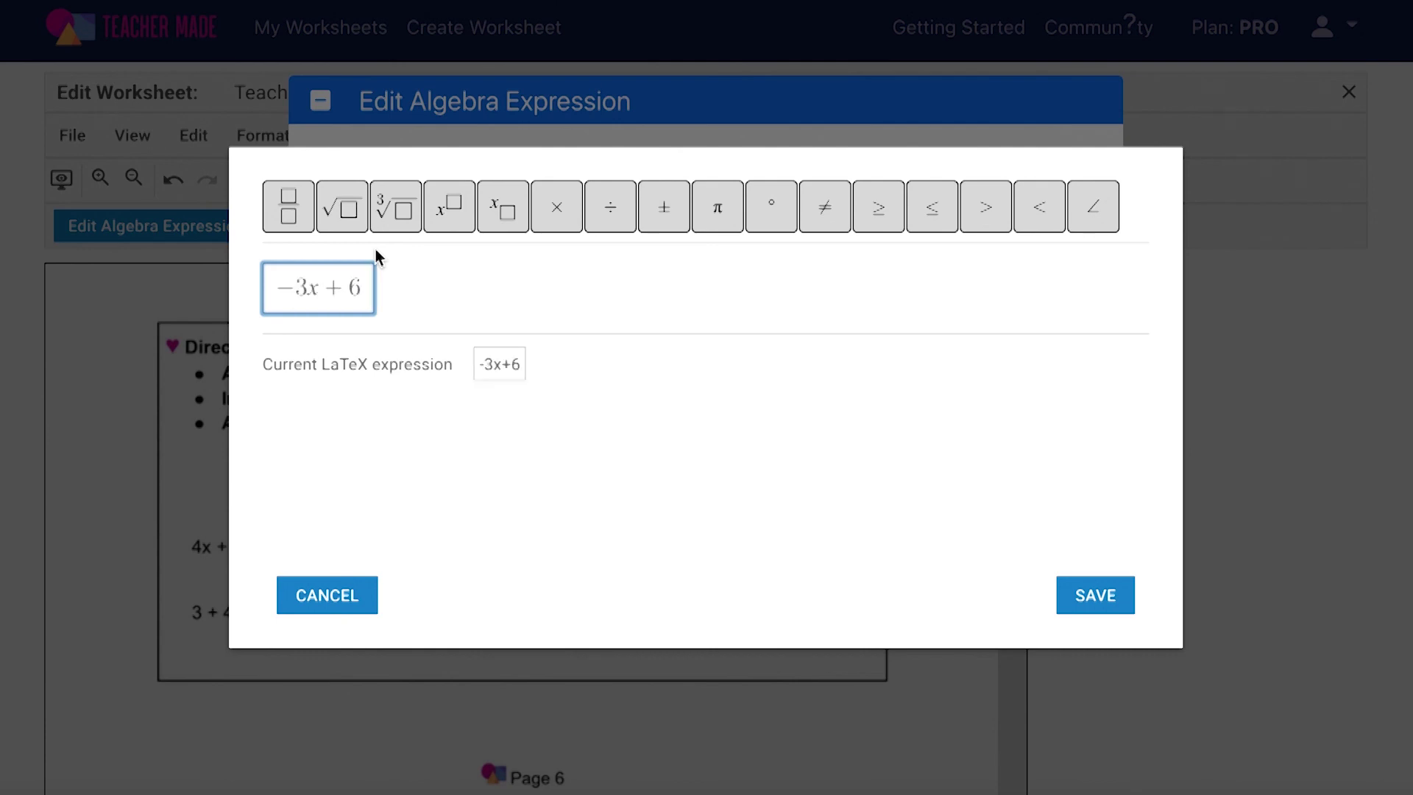
left_click(1080, 589)
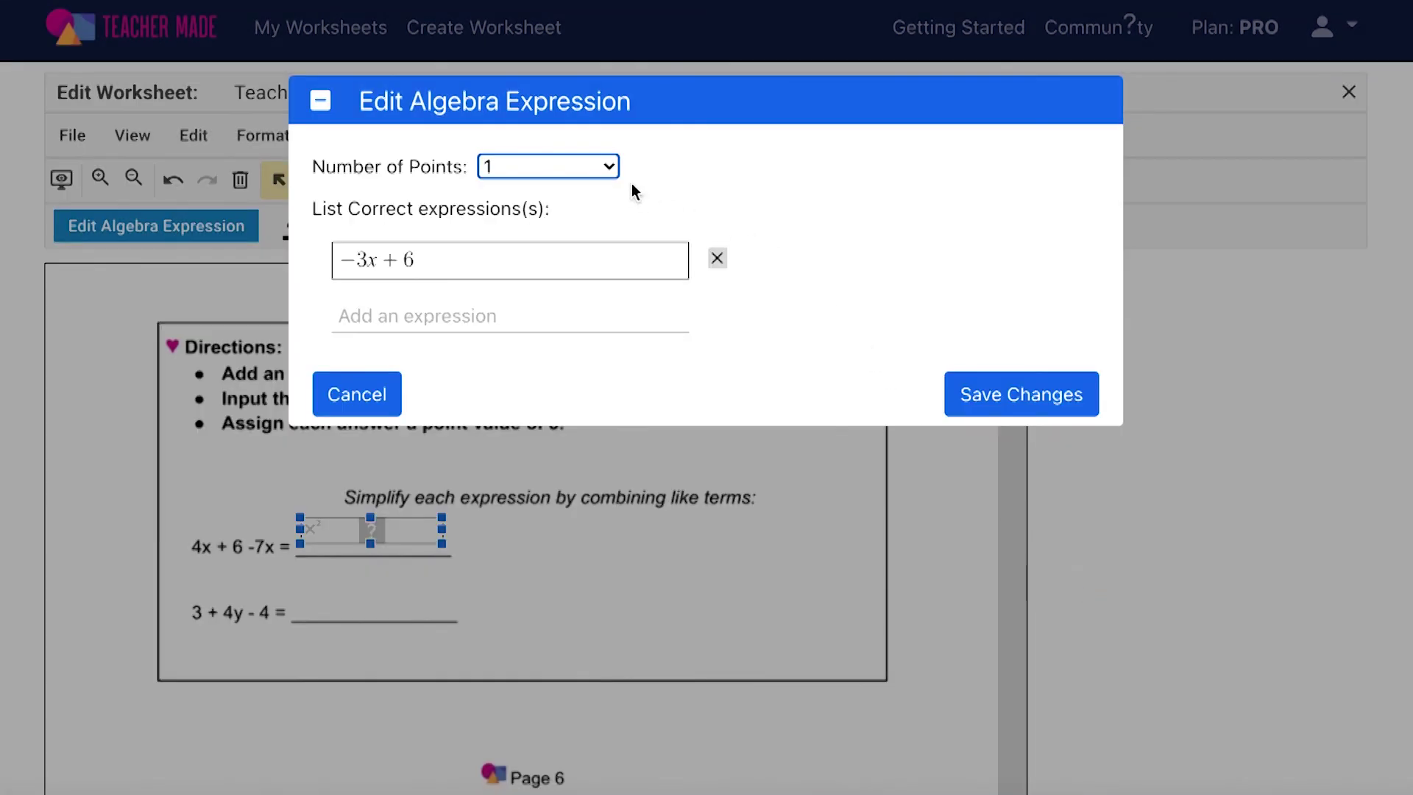
left_click(581, 162)
left_click(585, 168)
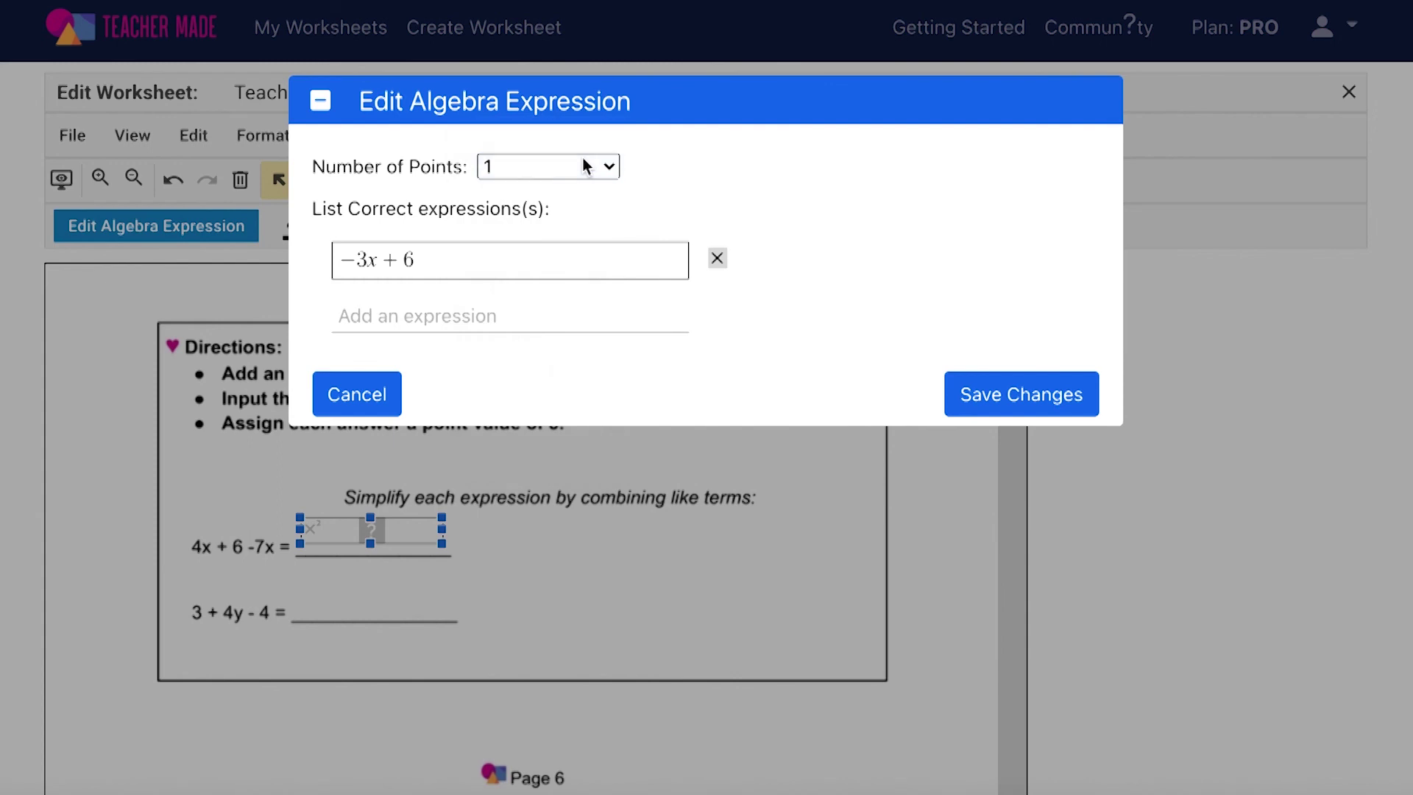